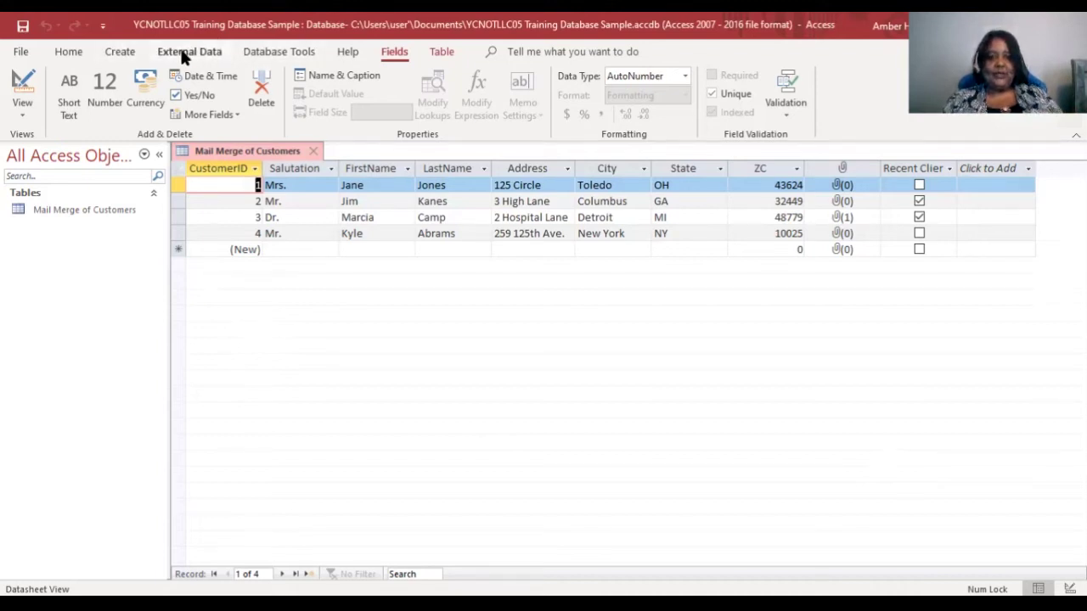
pyautogui.click(181, 53)
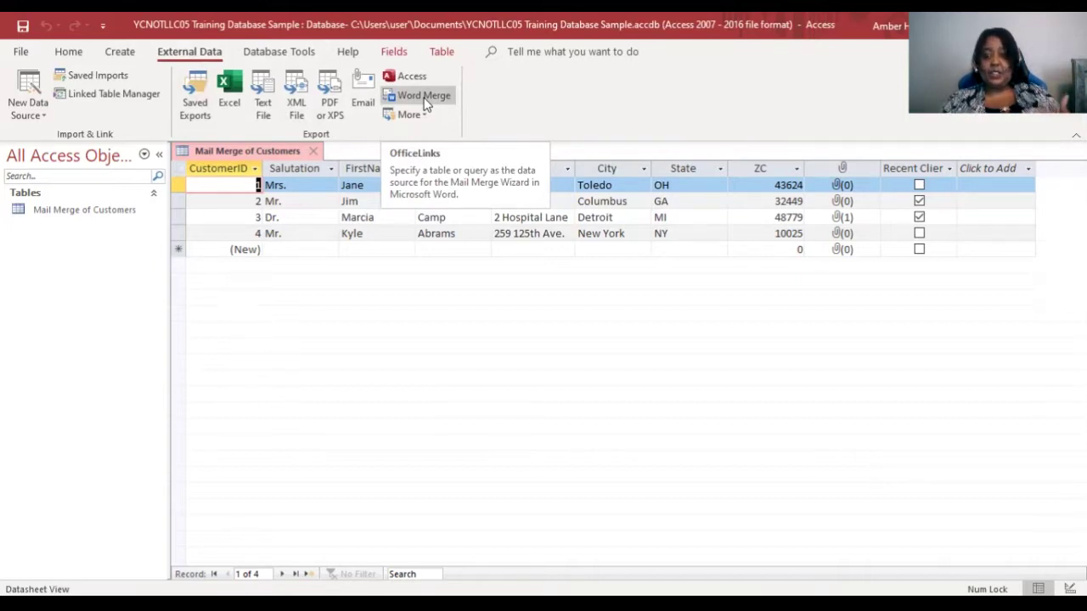
pyautogui.click(424, 98)
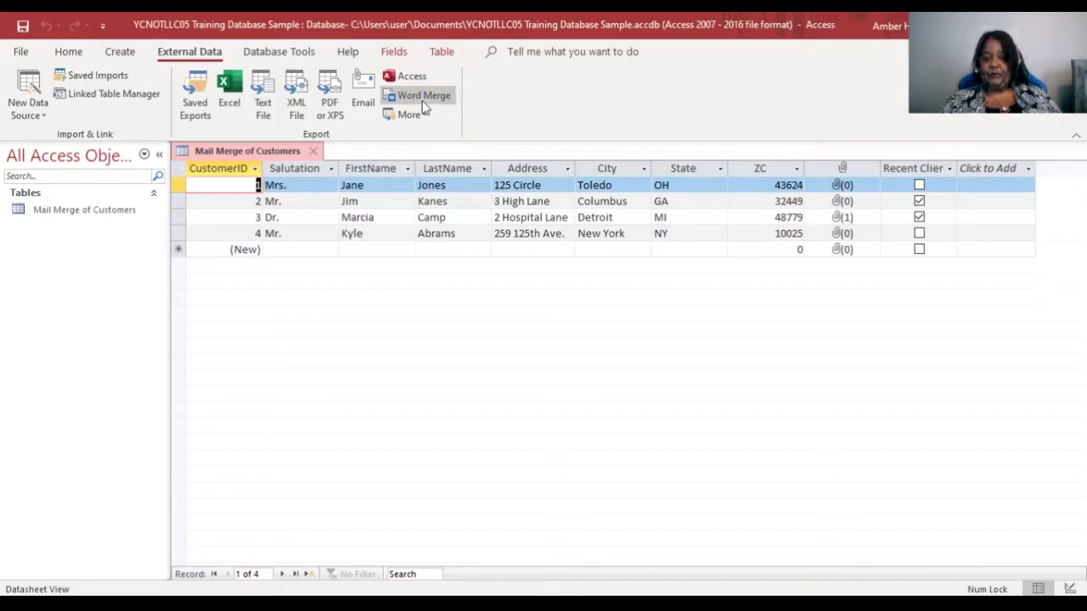
pyautogui.click(423, 97)
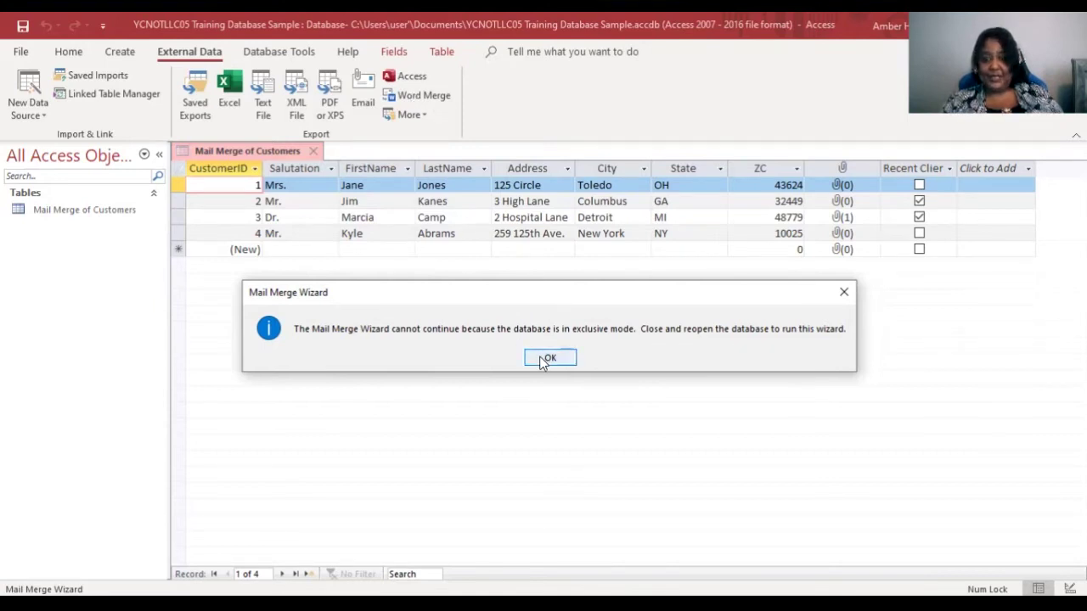
pyautogui.click(544, 358)
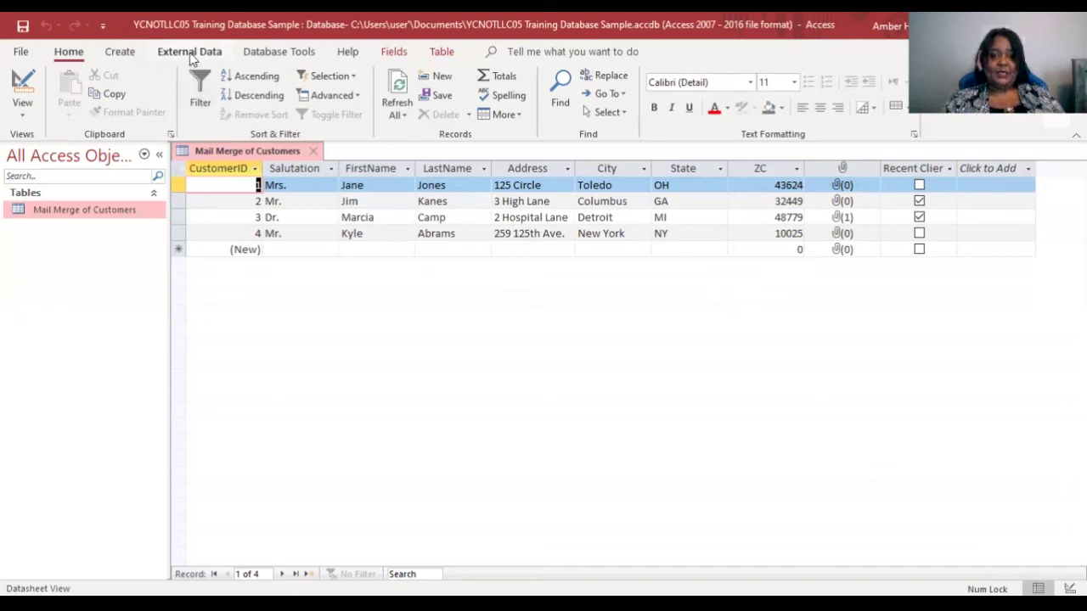
# - Bring up Access's import and export options for the Mail Merge of Customers table
pyautogui.click(191, 55)
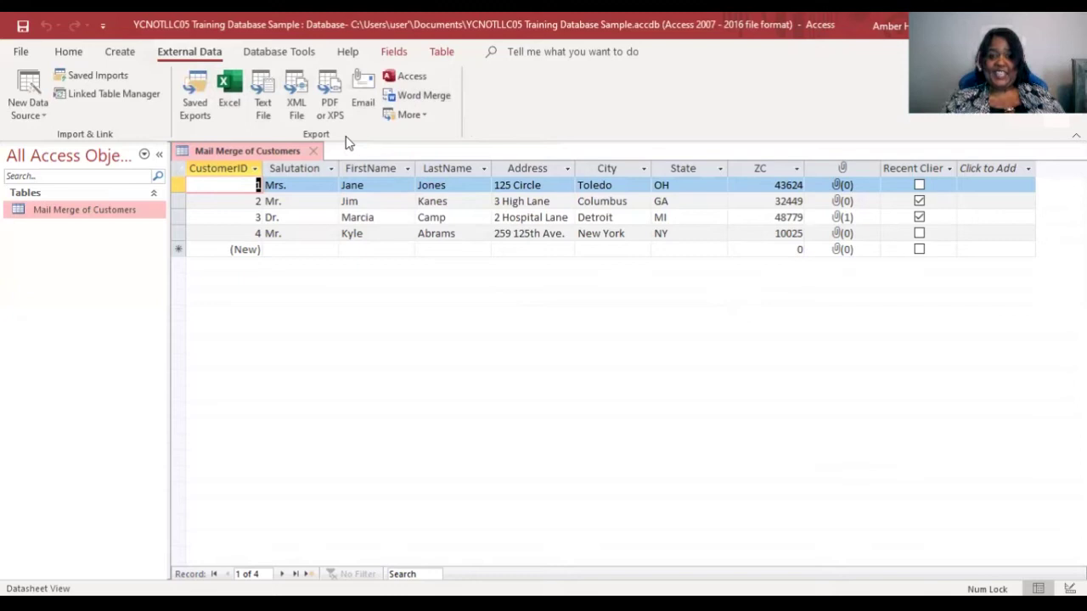
# - Launch Word Merge for the Mail Merge of Customers table
pyautogui.click(416, 97)
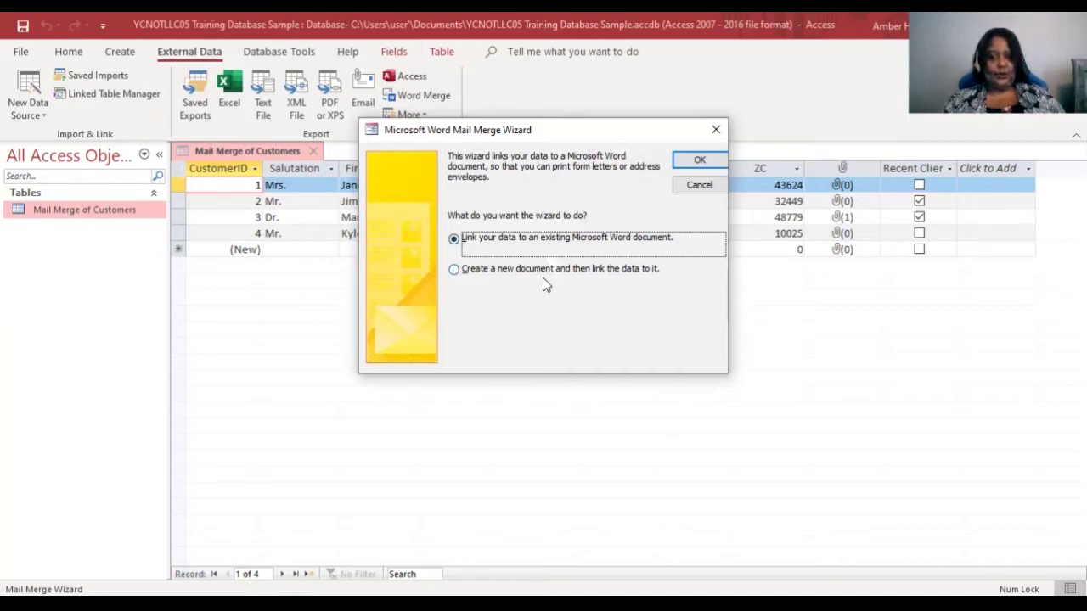
# - Choose 'Create a new document and then link the data to it', confirm, and dismiss the Word notice
pyautogui.click(454, 270)
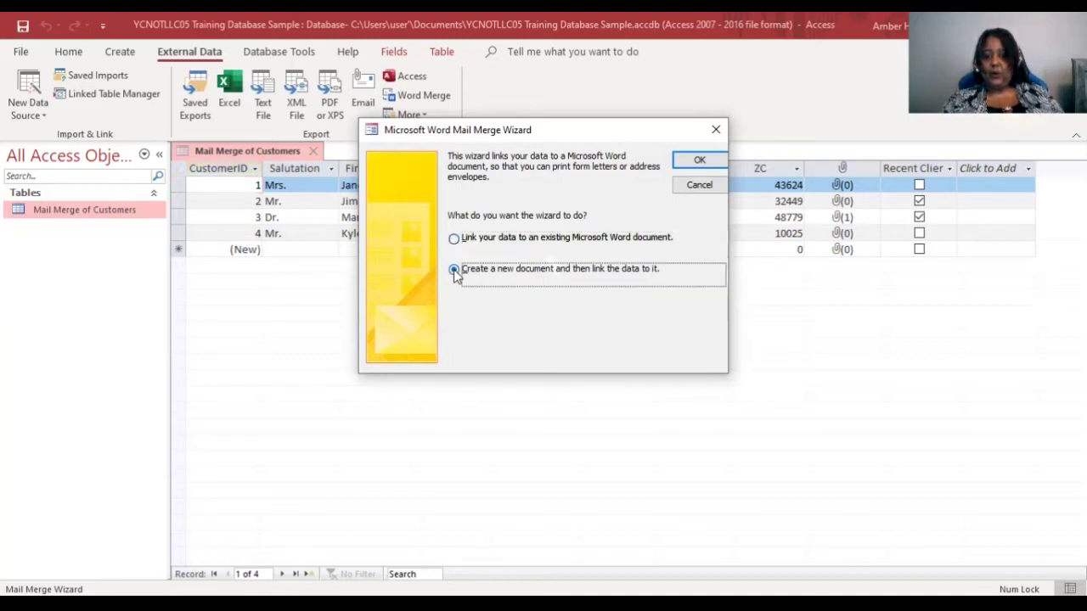
pyautogui.click(697, 163)
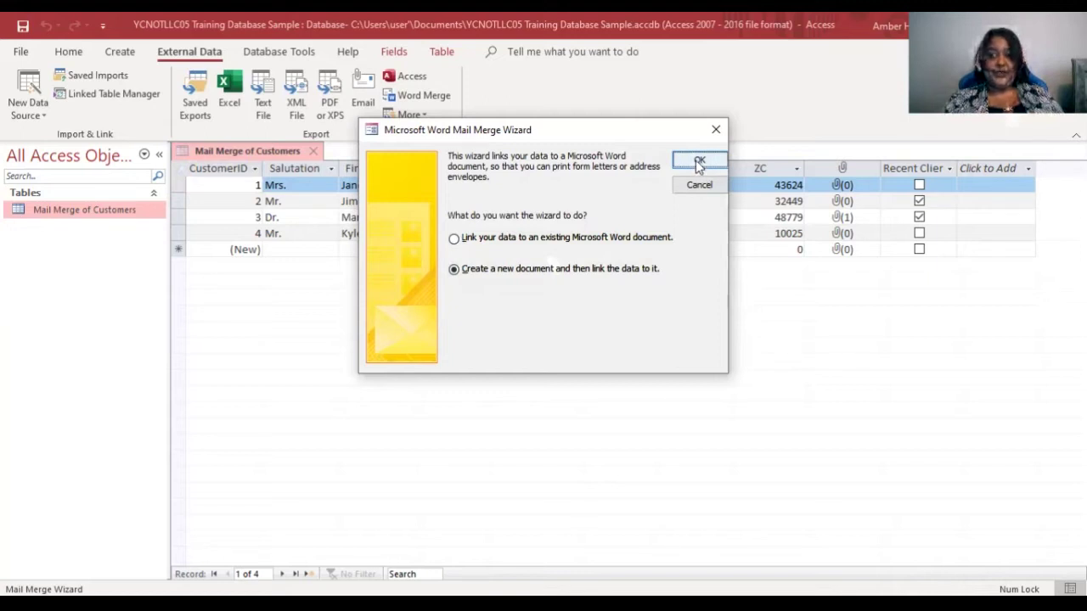
pyautogui.click(699, 162)
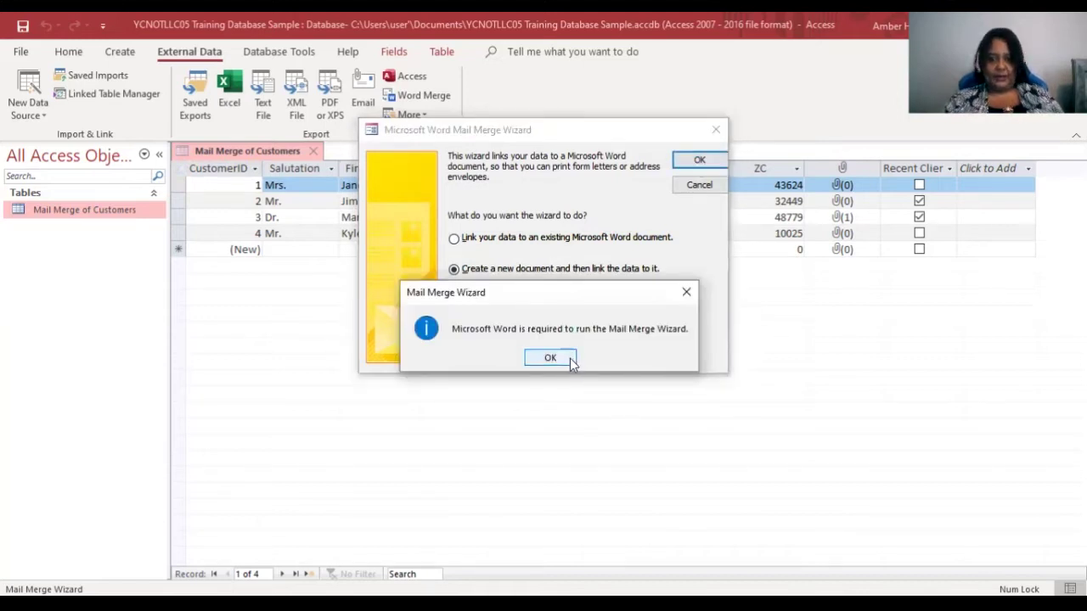
pyautogui.click(570, 360)
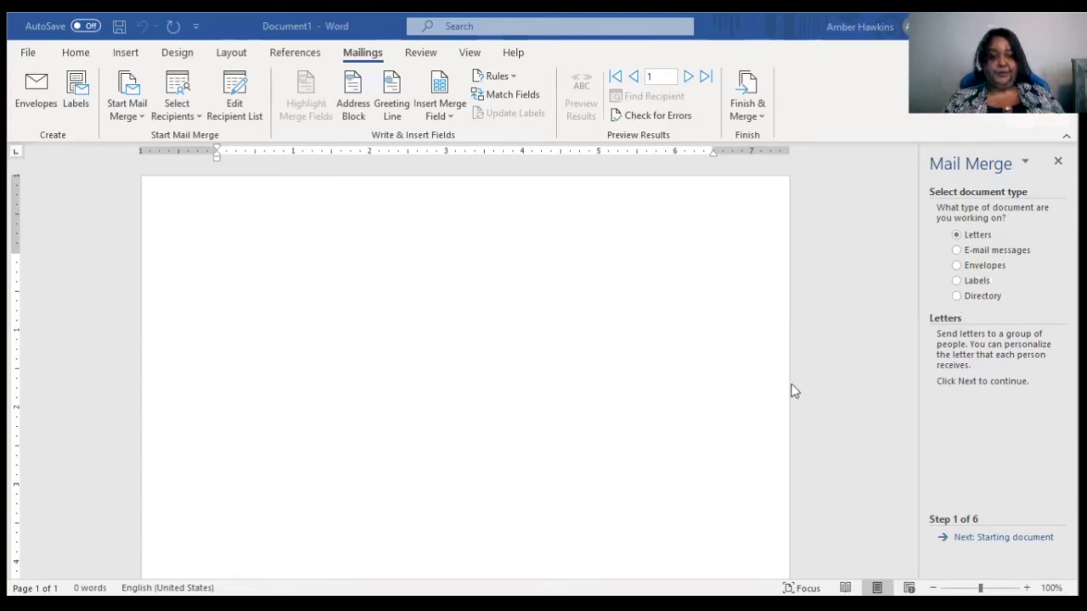
# - Keep Letters as the document type and advance the merge to the starting-document step
pyautogui.click(1006, 538)
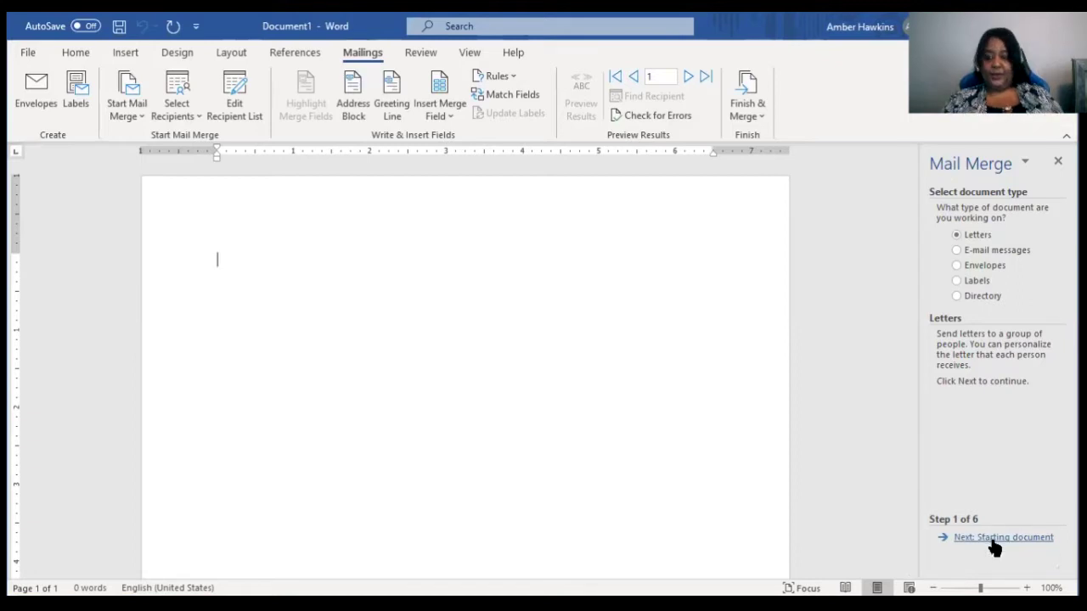
pyautogui.click(994, 540)
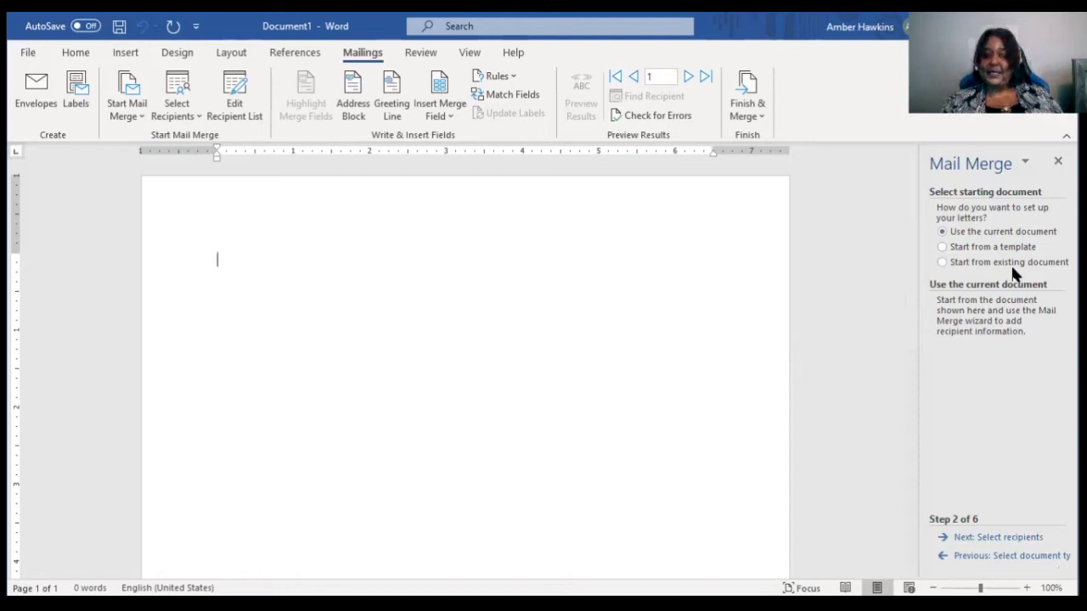
# - Keep 'Use the current document' and continue to selecting recipients
pyautogui.click(1006, 541)
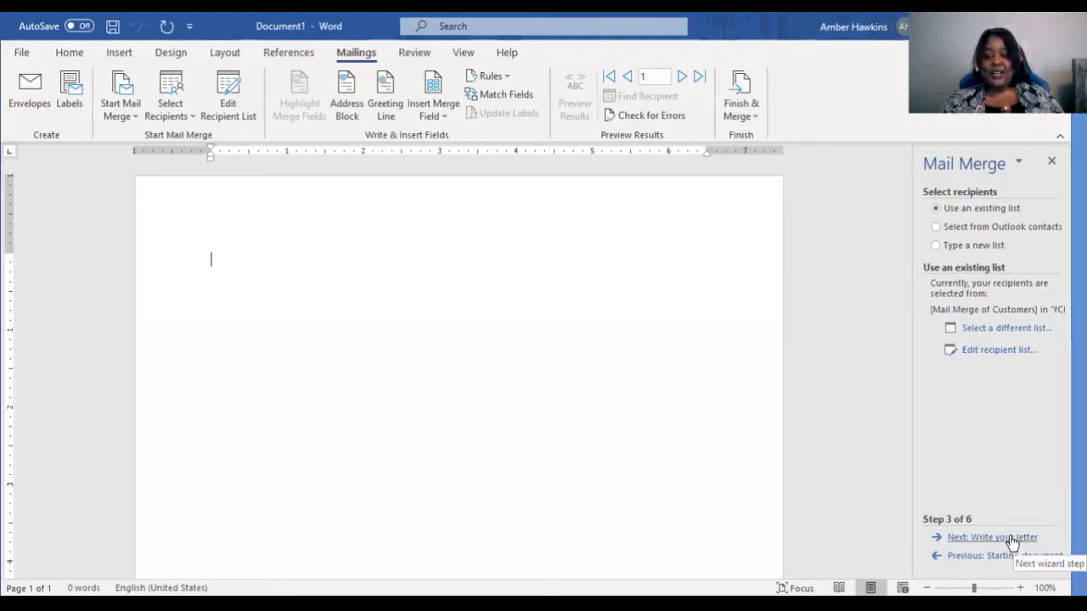
# - Keep the existing Mail Merge of Customers list as recipients and continue to writing the letter
pyautogui.click(1013, 538)
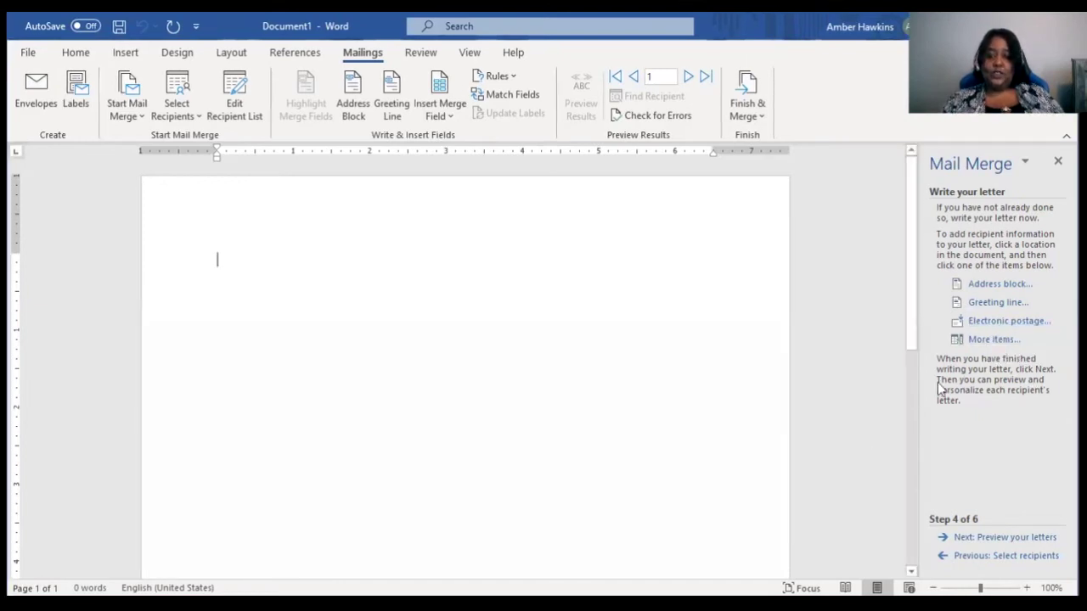
# - Open the Insert Merge Field dialog listing the customer fields, CustomerID to Recent Client?
pyautogui.click(992, 340)
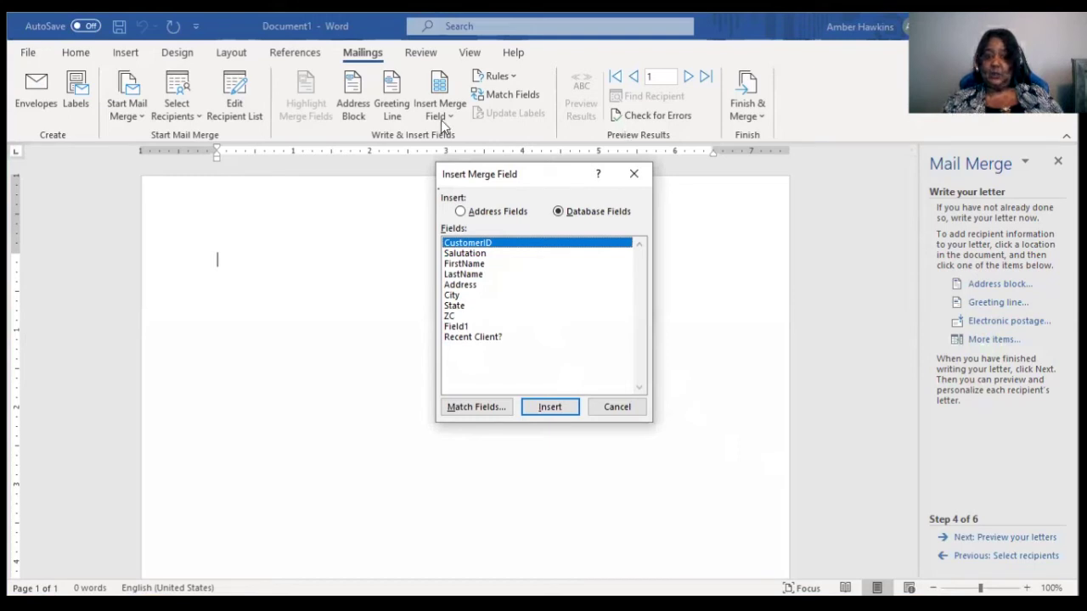
# - Cancel the field dialog and type the date October 12, 2020 on the letter's first line
pyautogui.click(628, 405)
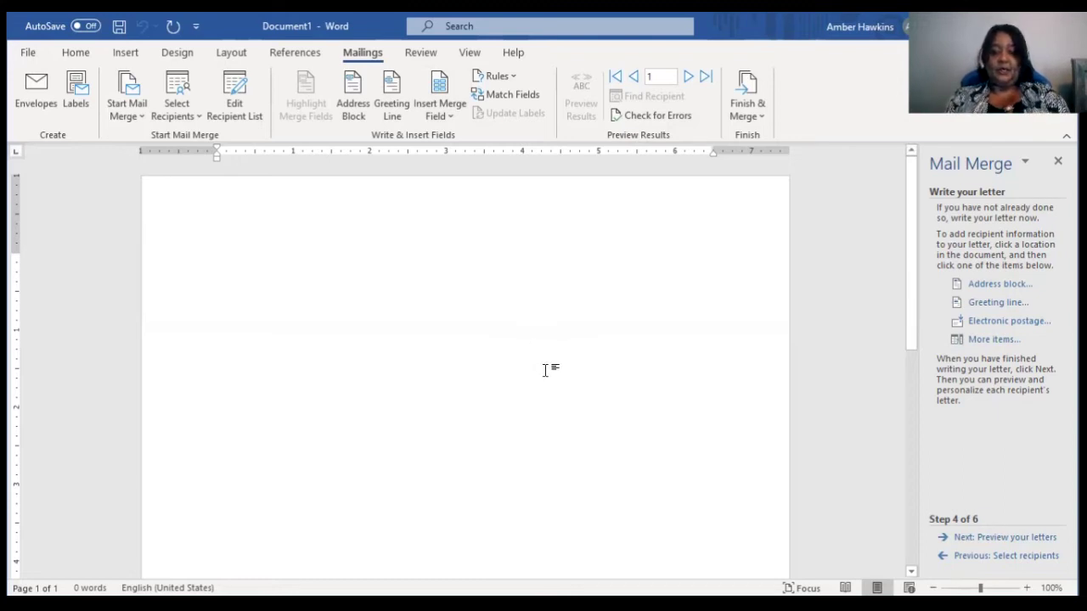
pyautogui.write('Octob')
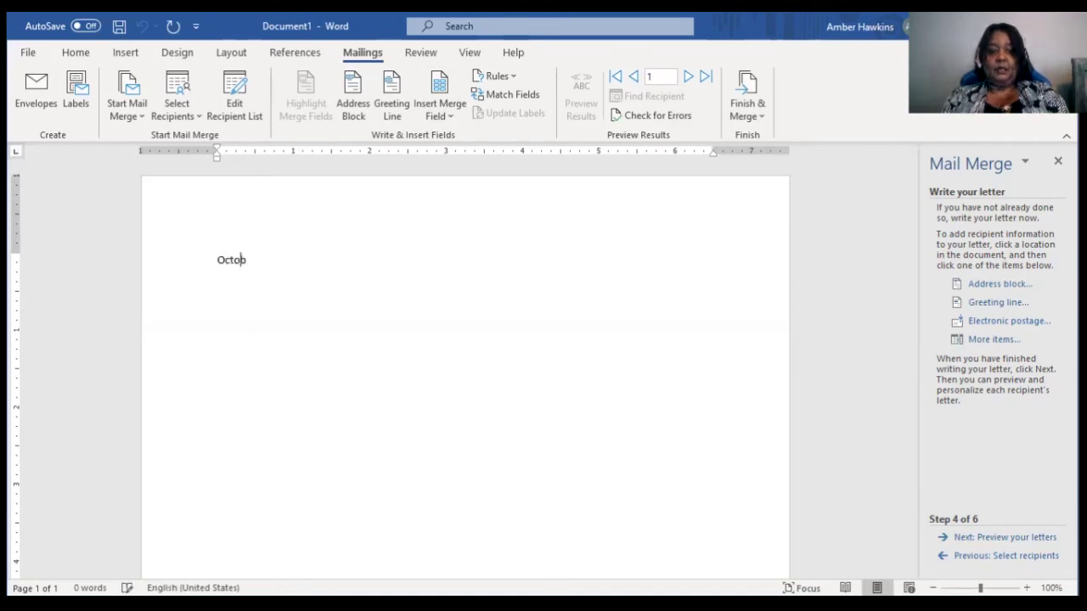
pyautogui.write('er 12')
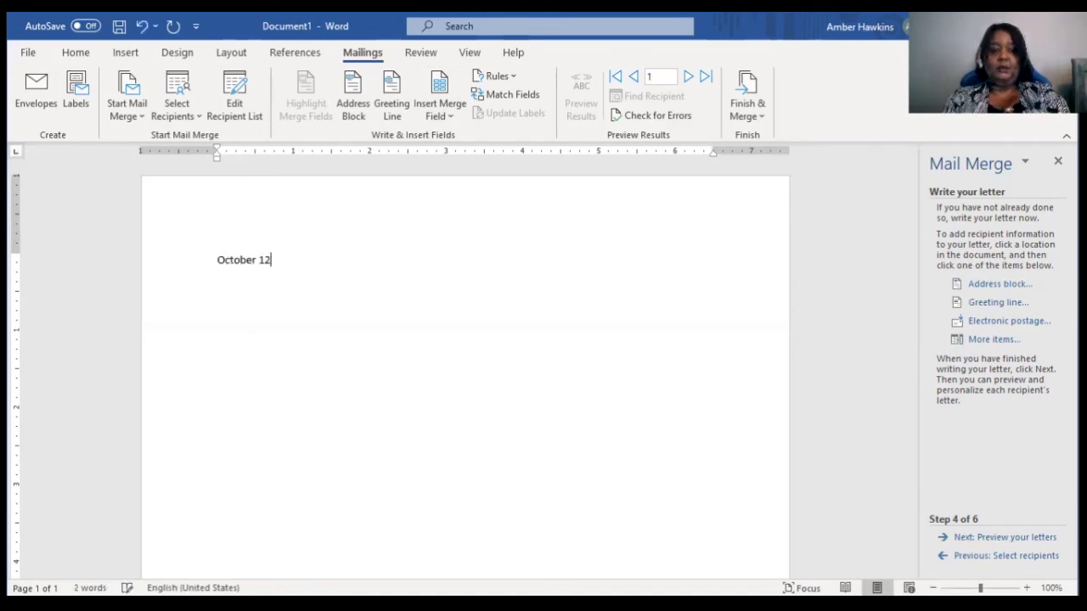
pyautogui.write(', 2020')
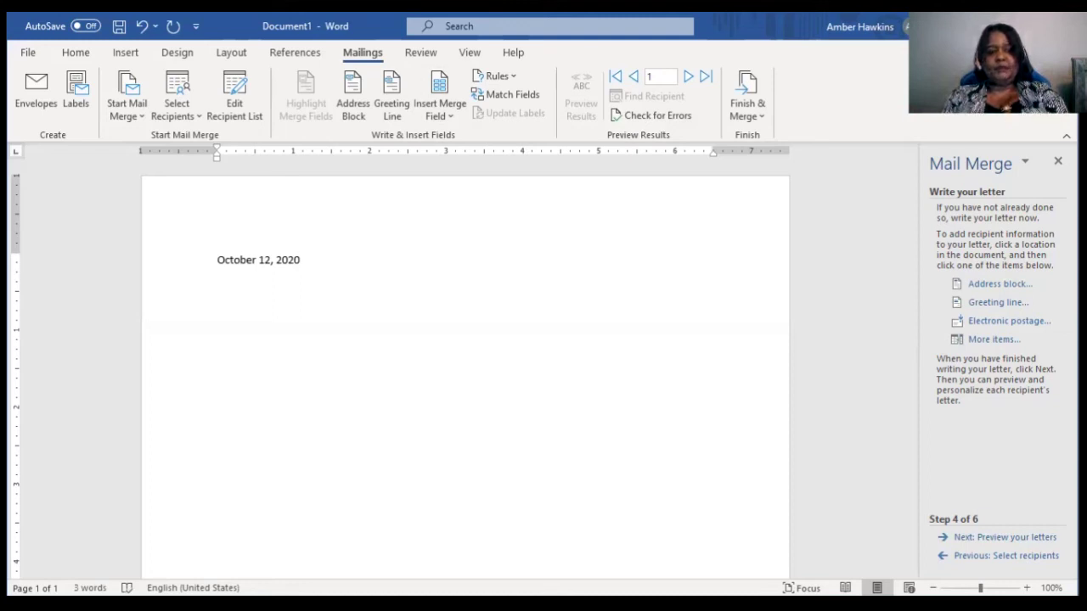
# - Add blank lines below the date and bring up the merge field list
pyautogui.press('Return')
pyautogui.press('Return')
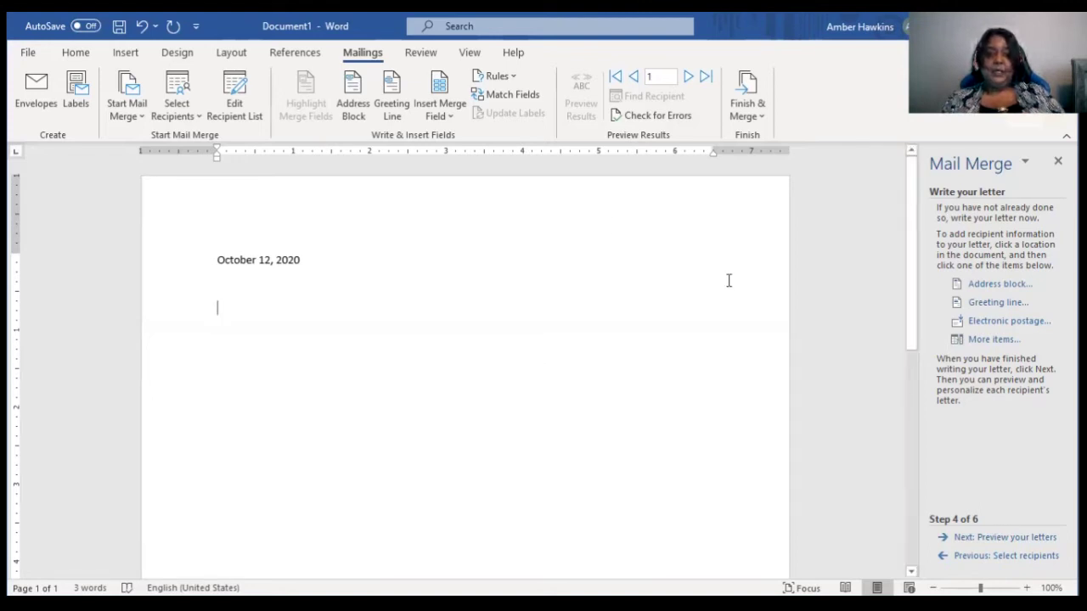
pyautogui.click(451, 117)
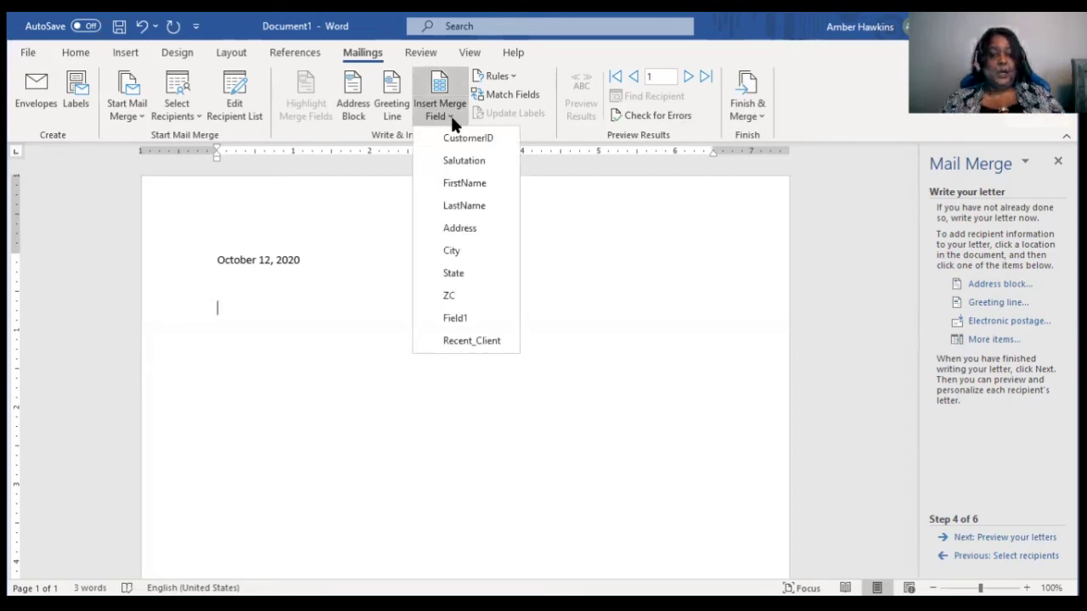
# - Insert the name line «Salutation» «FirstName» «LastName» and start a new line
pyautogui.click(465, 161)
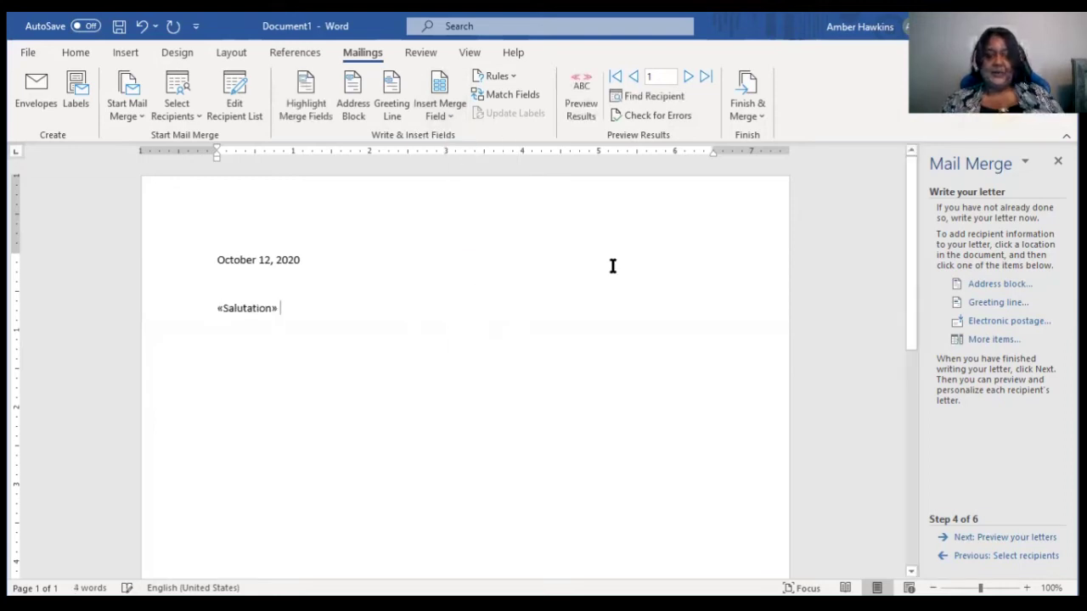
pyautogui.click(452, 119)
pyautogui.click(467, 183)
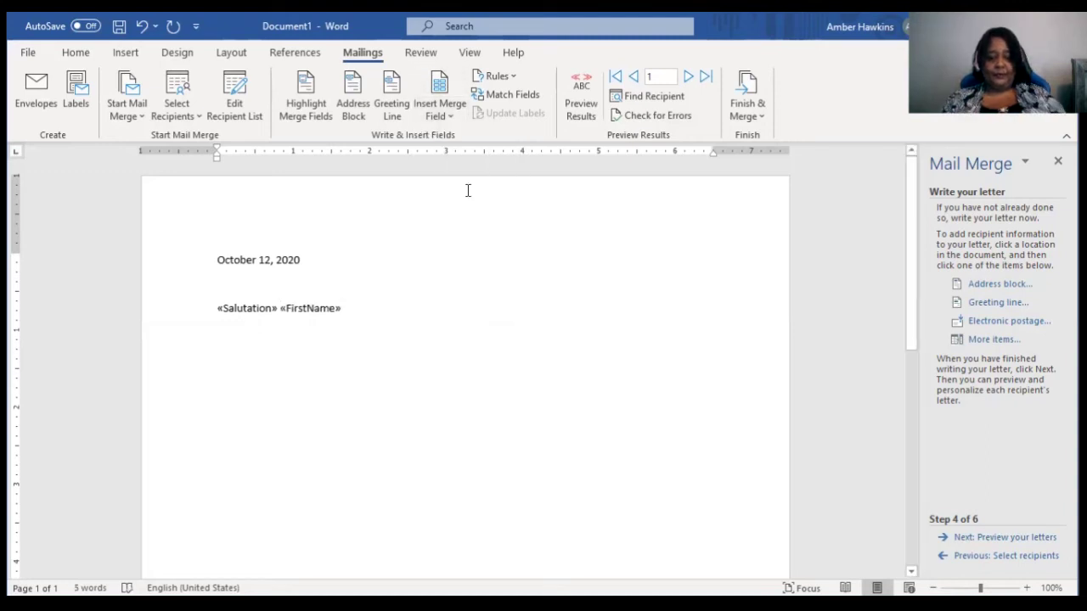
pyautogui.click(446, 116)
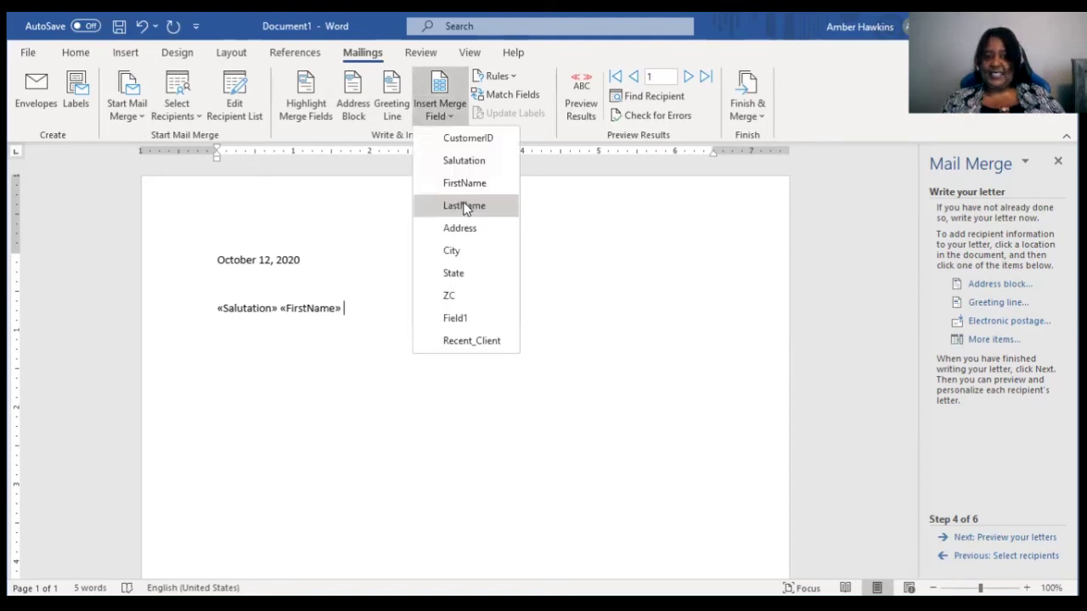
pyautogui.click(464, 207)
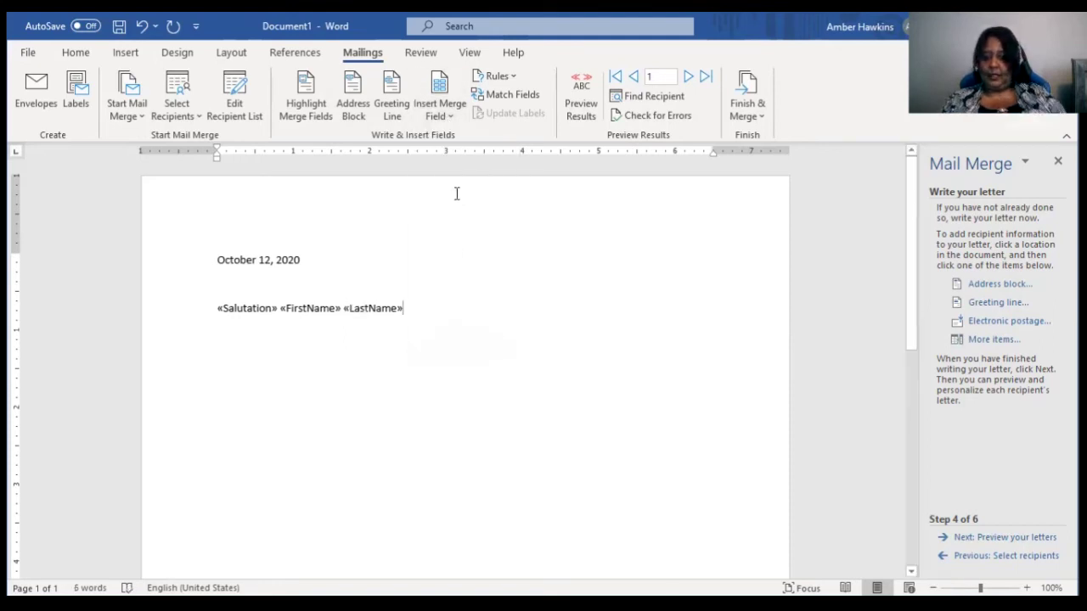
pyautogui.press('Return')
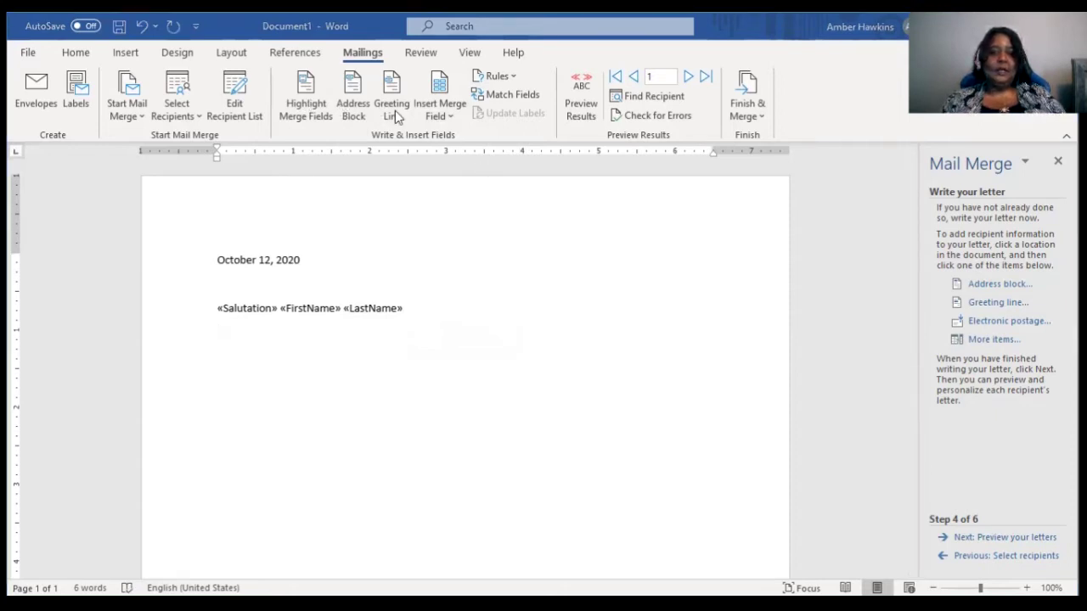
# - Add the «Address» line and the «City», «State» «ZC» line below the name
pyautogui.click(452, 116)
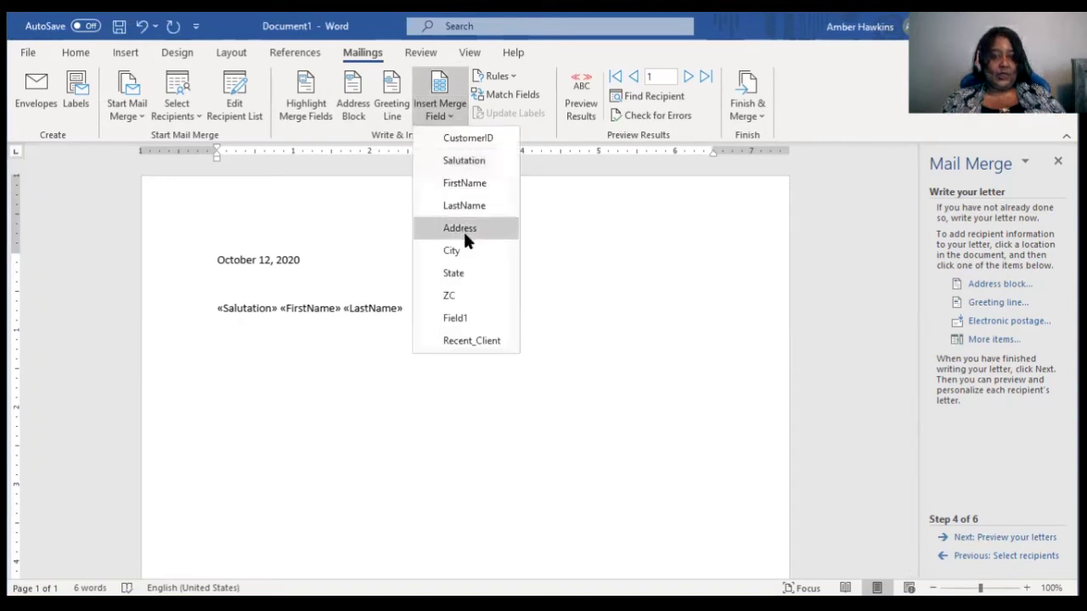
pyautogui.click(465, 236)
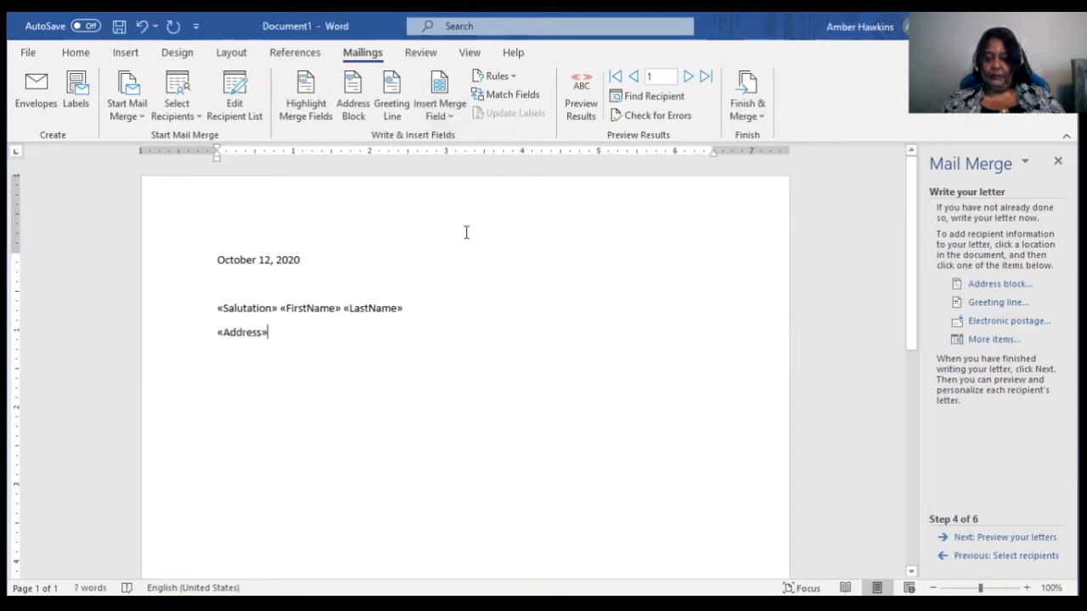
pyautogui.press('Return')
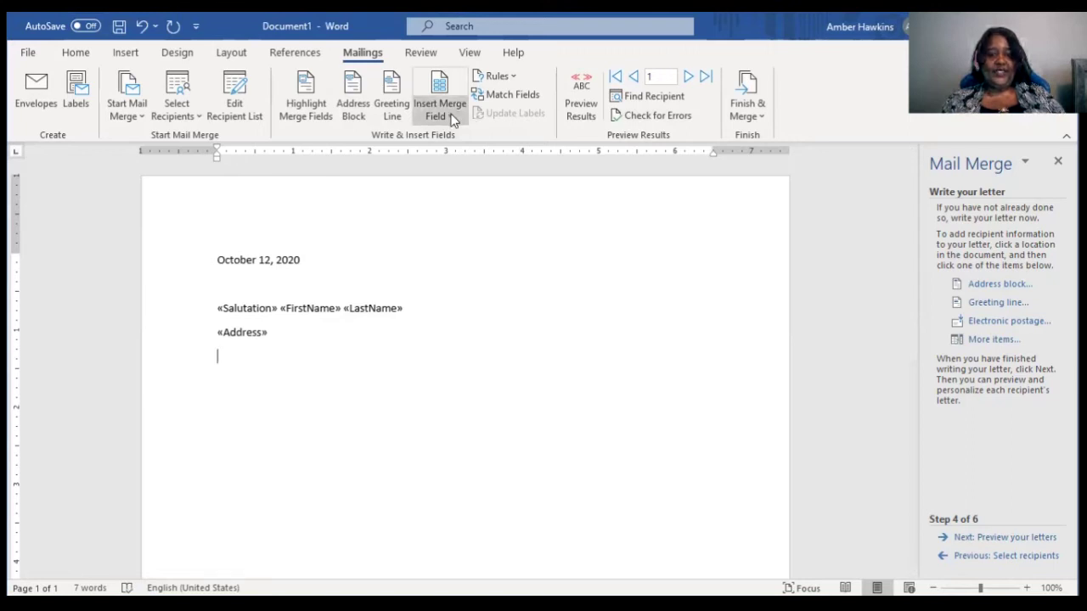
pyautogui.click(450, 117)
pyautogui.click(453, 247)
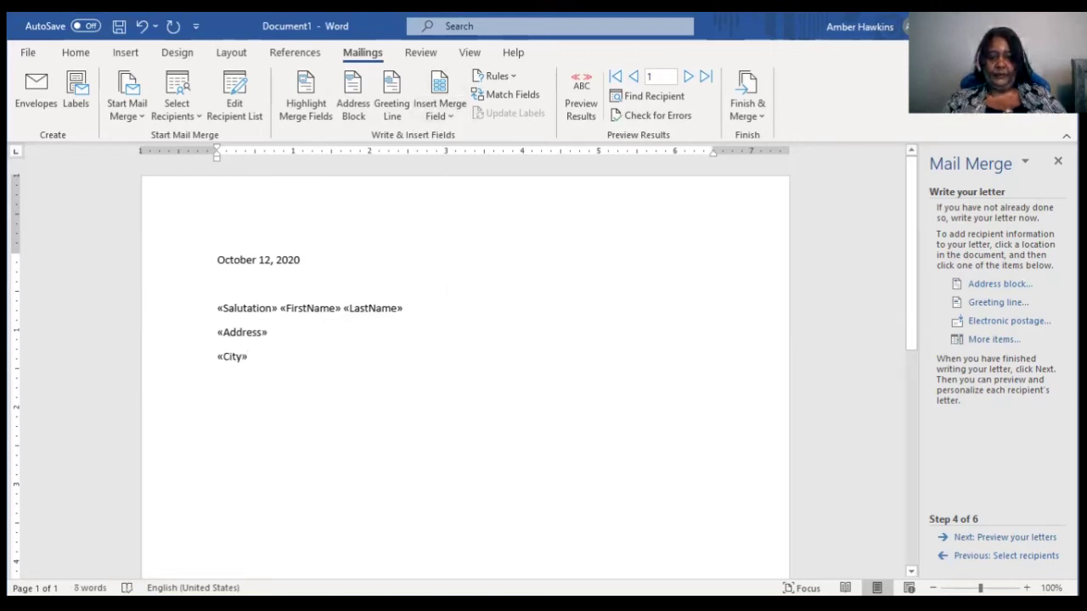
pyautogui.write(',')
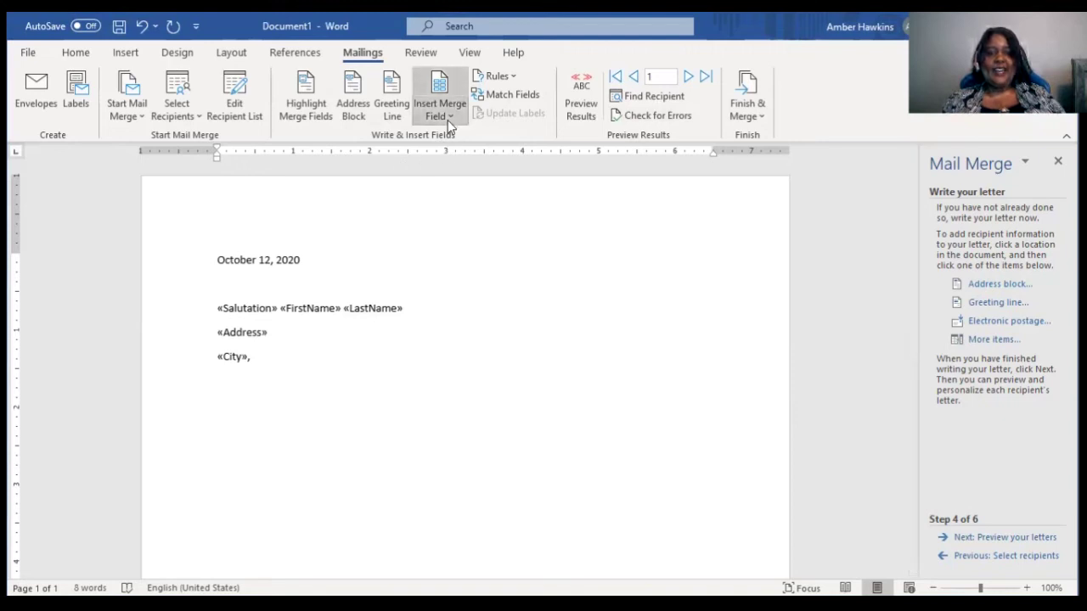
pyautogui.click(447, 120)
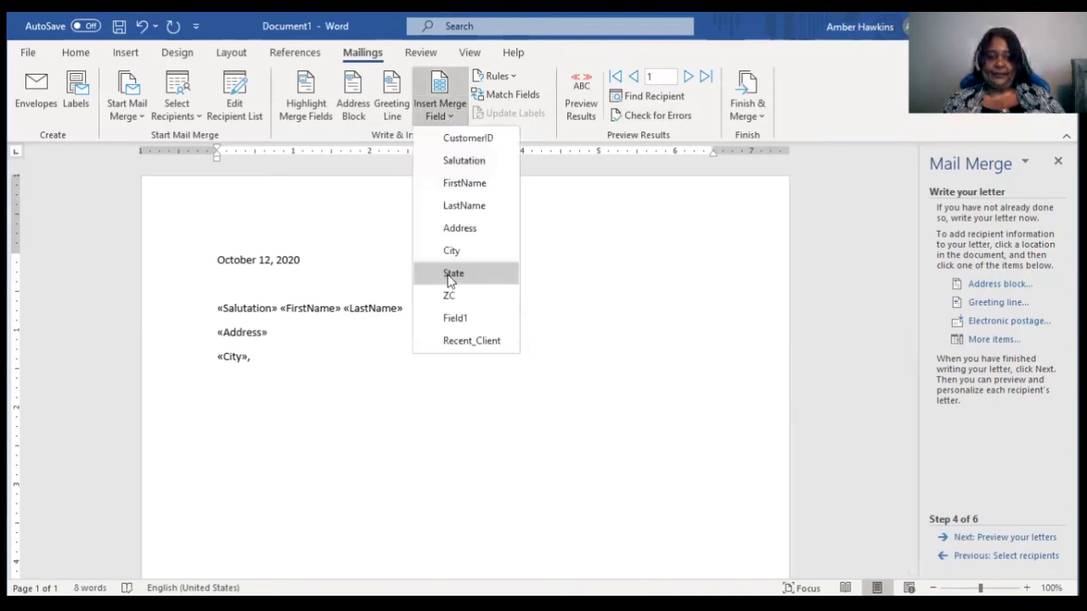
pyautogui.click(450, 273)
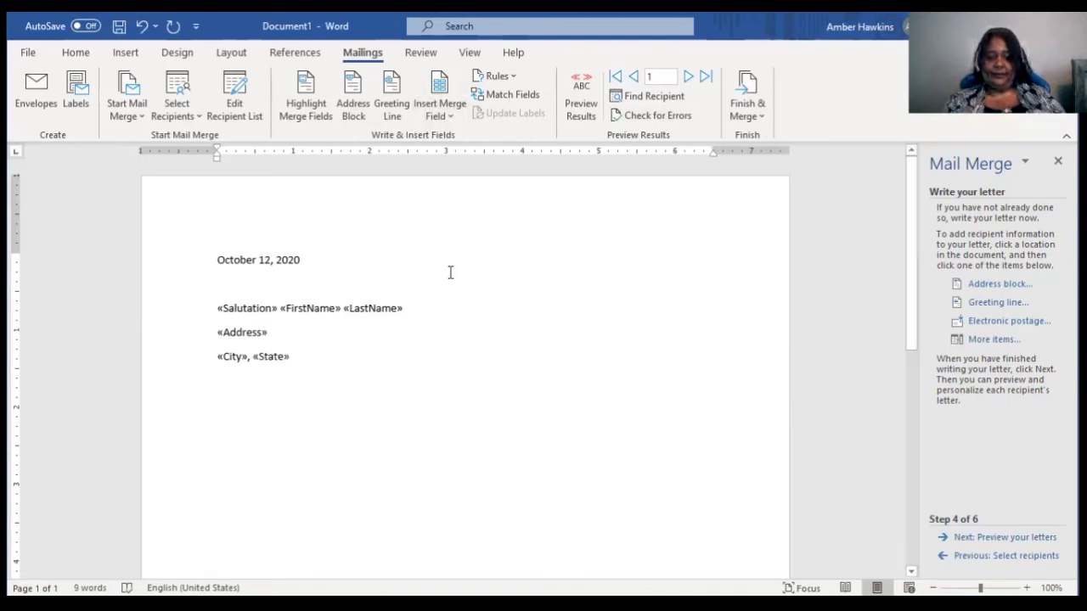
pyautogui.click(450, 119)
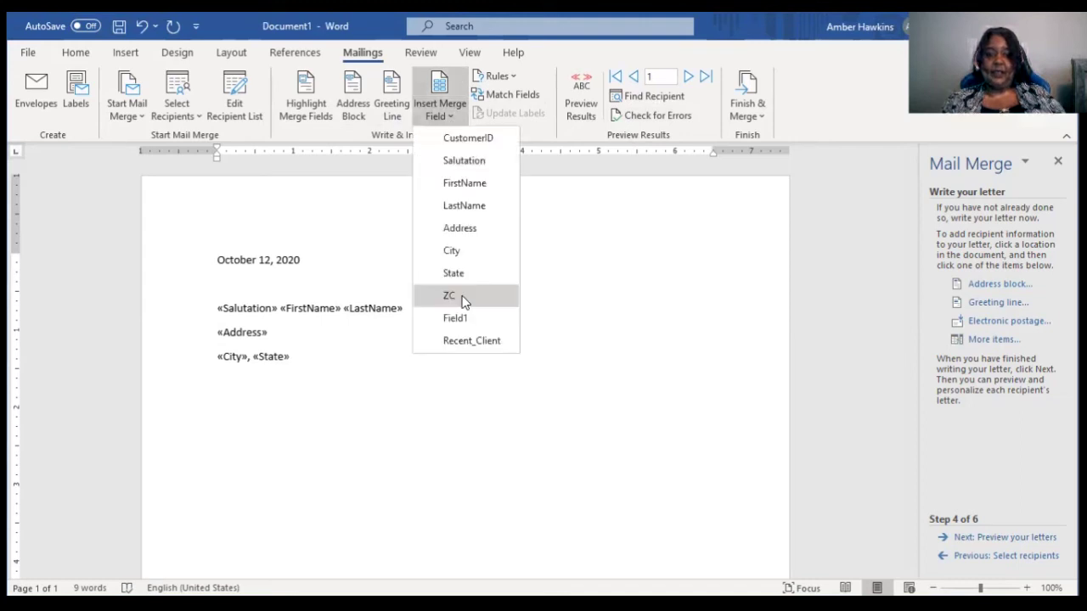
pyautogui.click(450, 295)
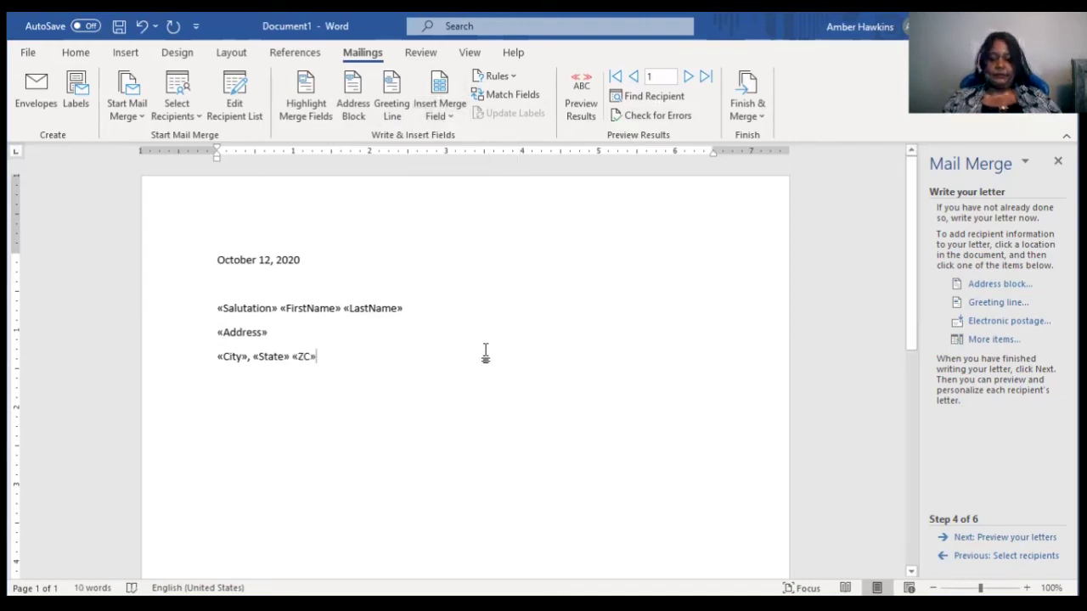
pyautogui.press('Return')
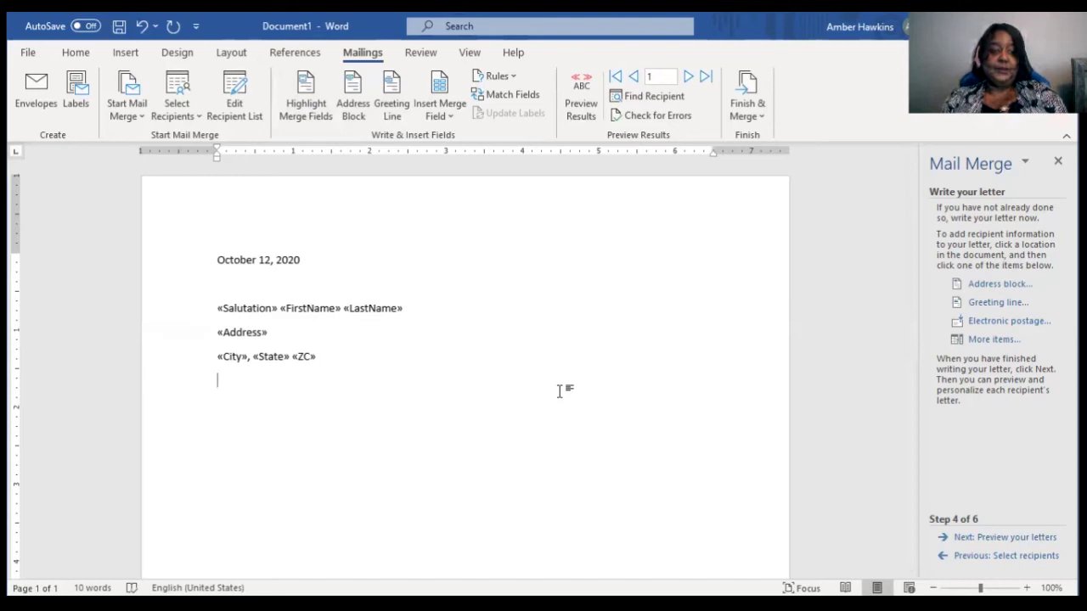
# - Add the greeting 'Dear «Salutation» «LastName»:' below the address block, followed by a blank line
pyautogui.write('Dear')
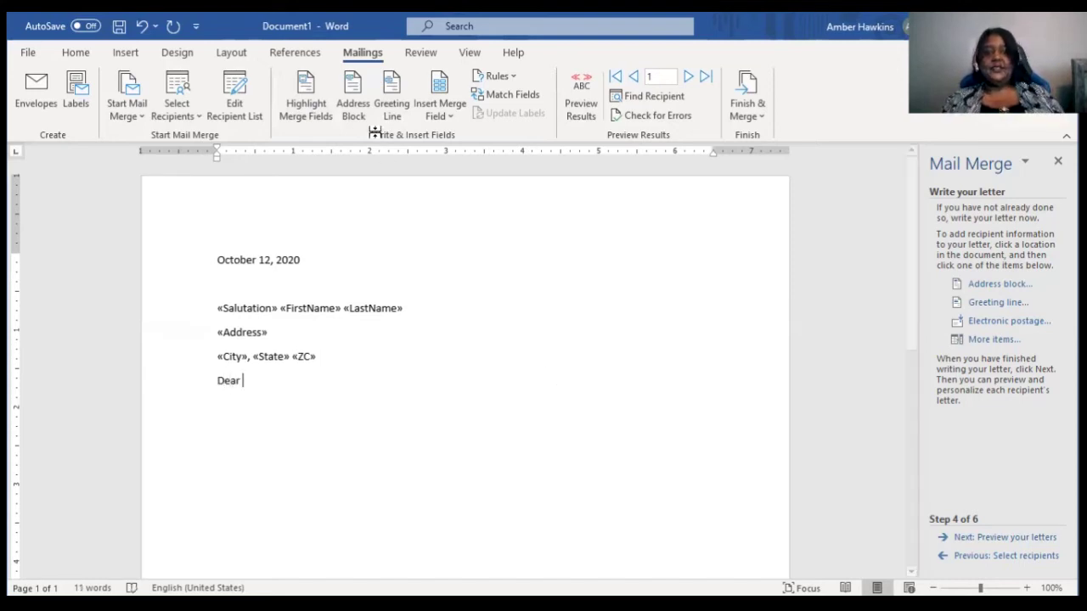
pyautogui.click(450, 117)
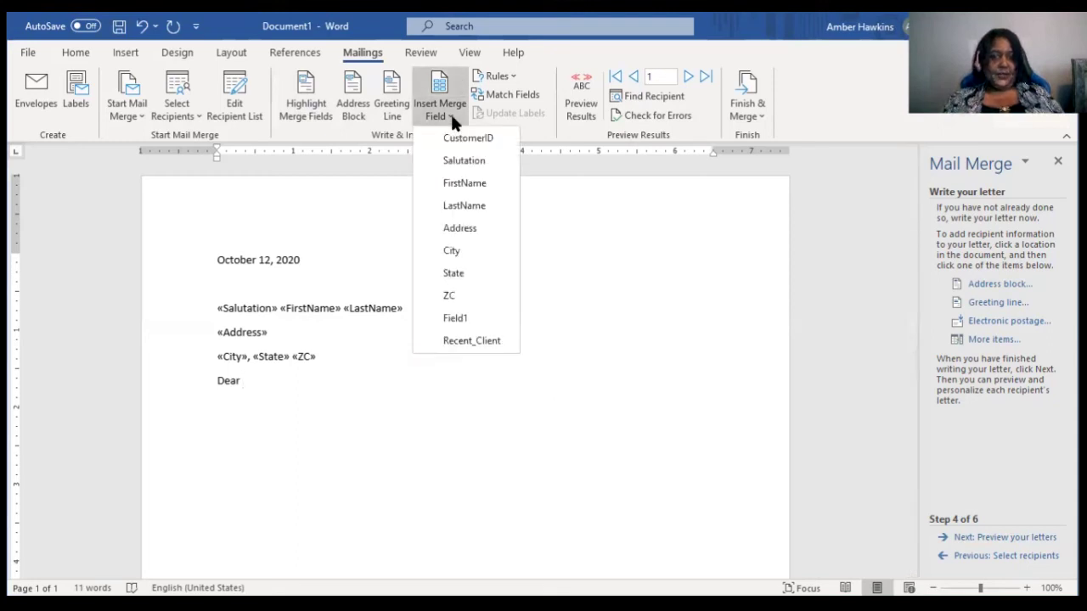
pyautogui.click(463, 161)
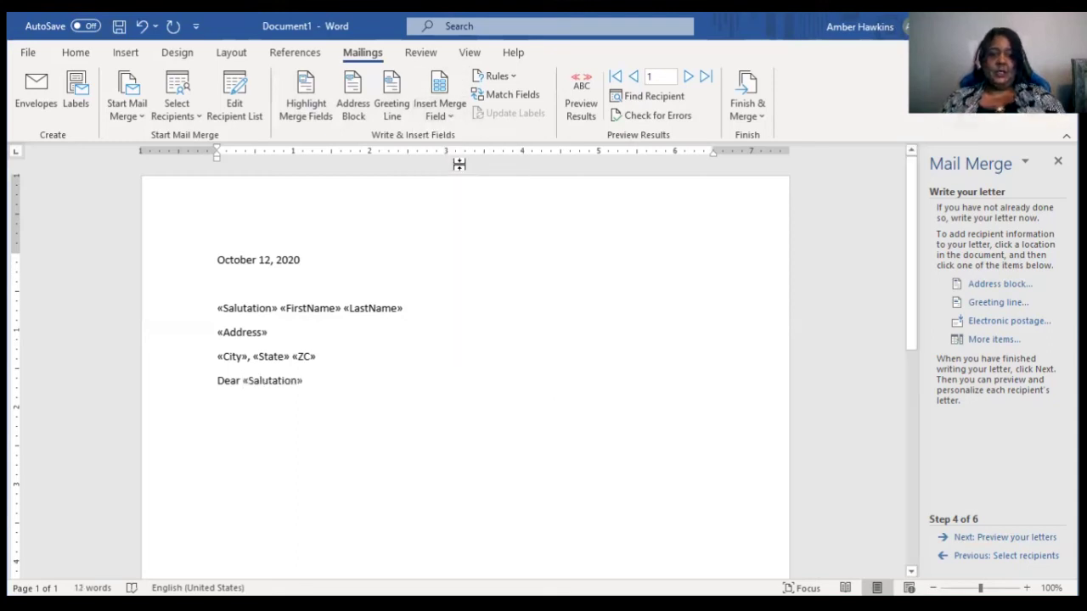
pyautogui.click(449, 119)
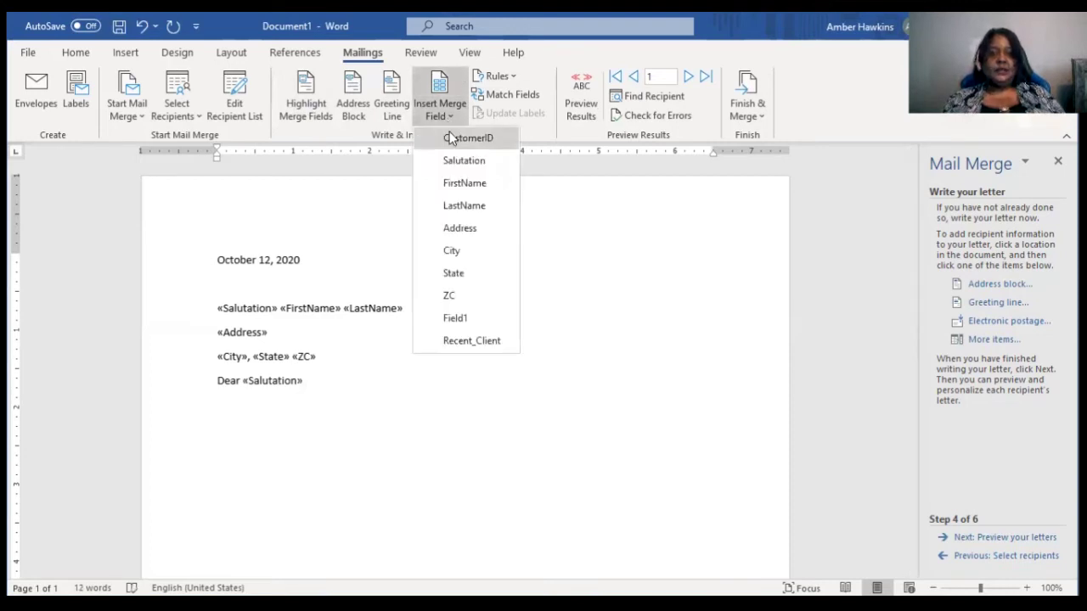
pyautogui.click(462, 206)
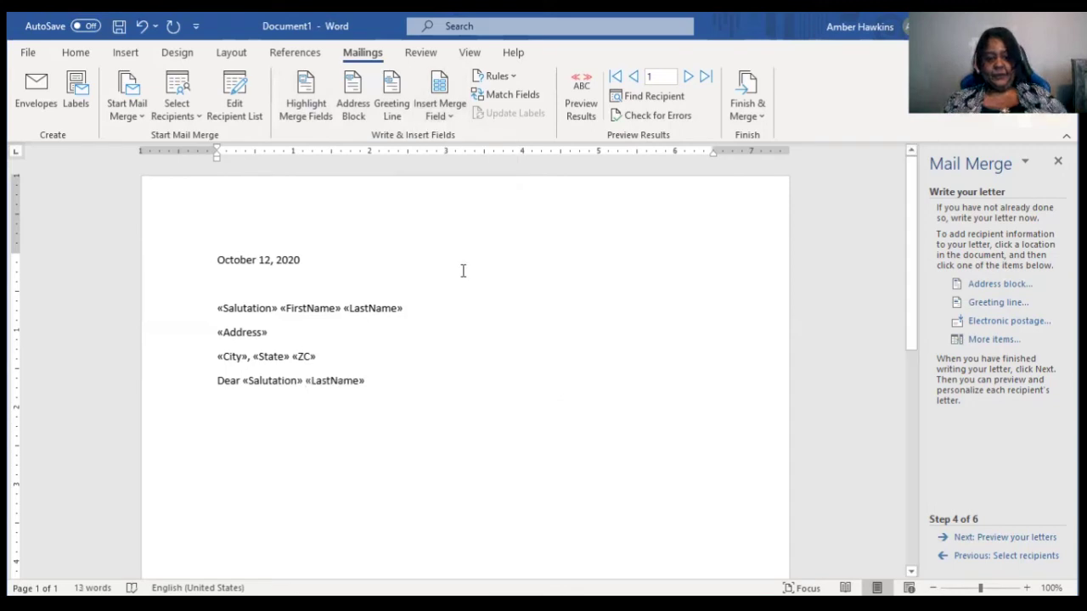
pyautogui.write(':')
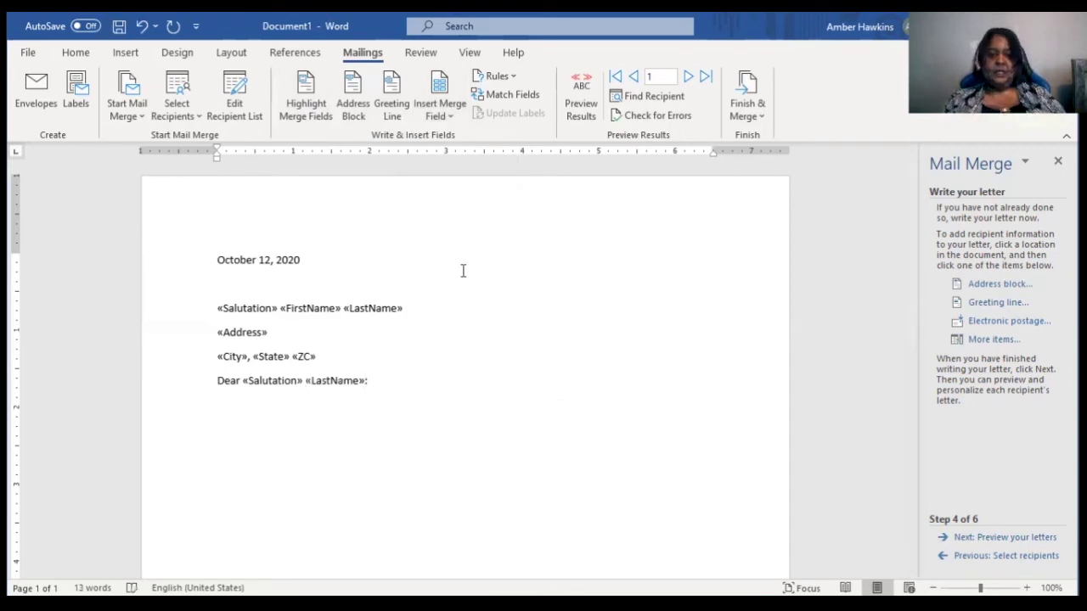
pyautogui.press('Return')
pyautogui.press('Return')
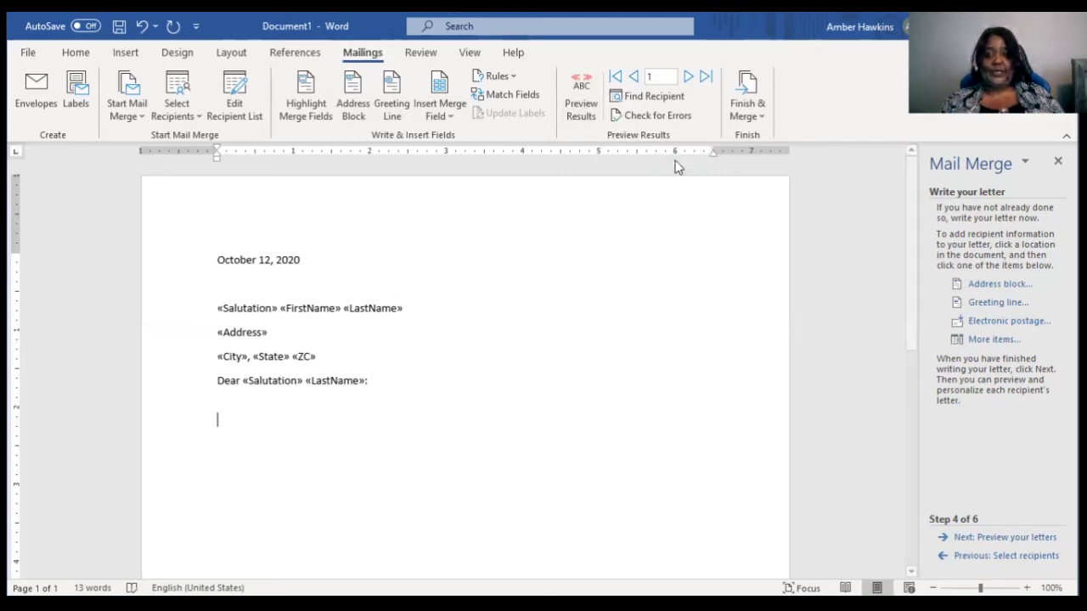
# - Preview recipient data, step forward to record 4 and back to record 1, then show merge fields again
pyautogui.click(579, 83)
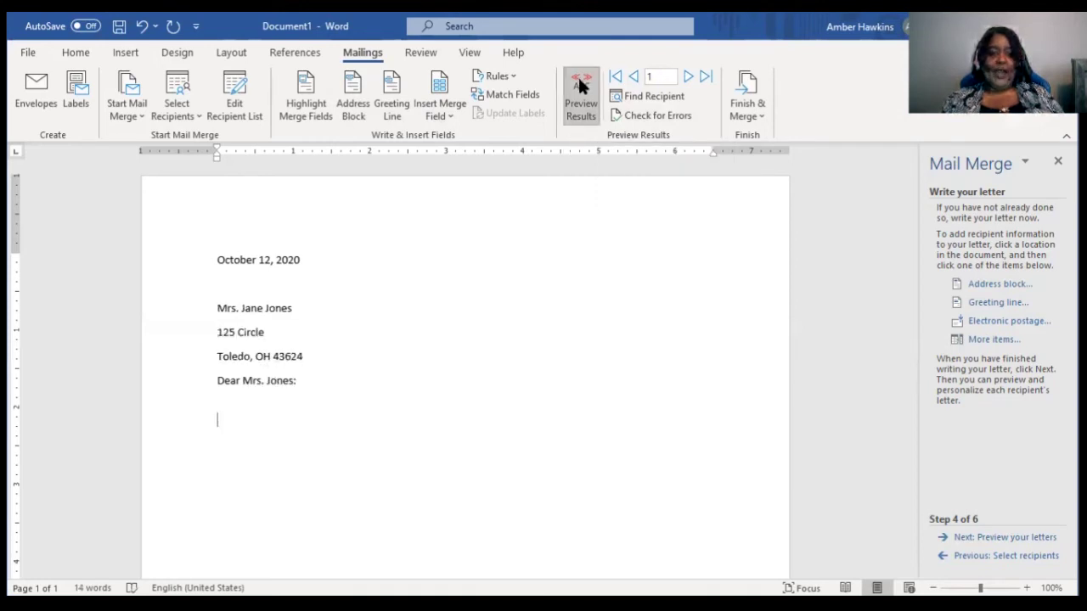
pyautogui.click(688, 78)
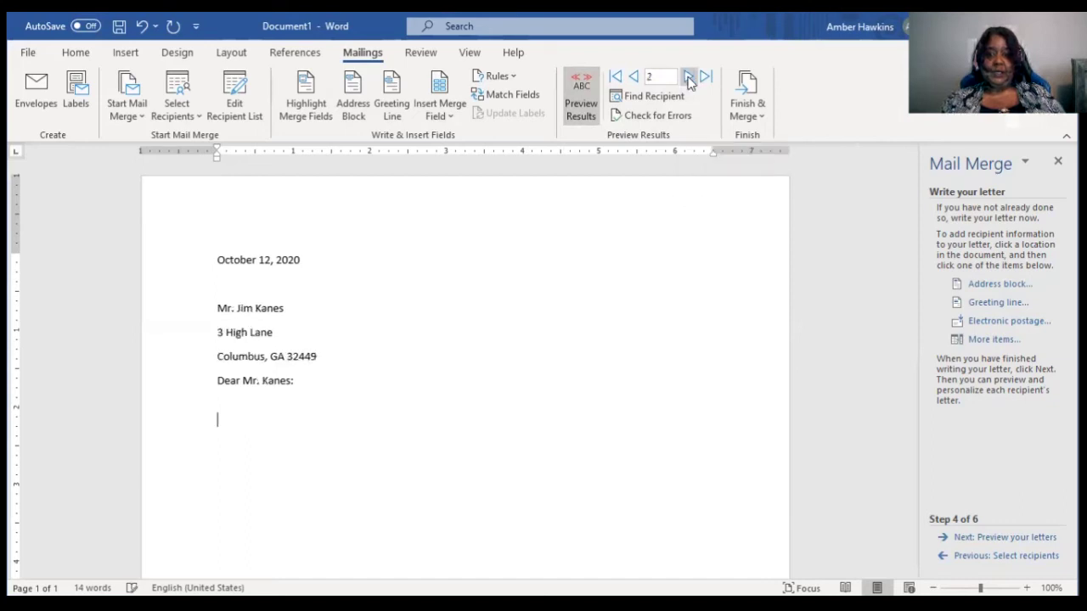
pyautogui.click(689, 78)
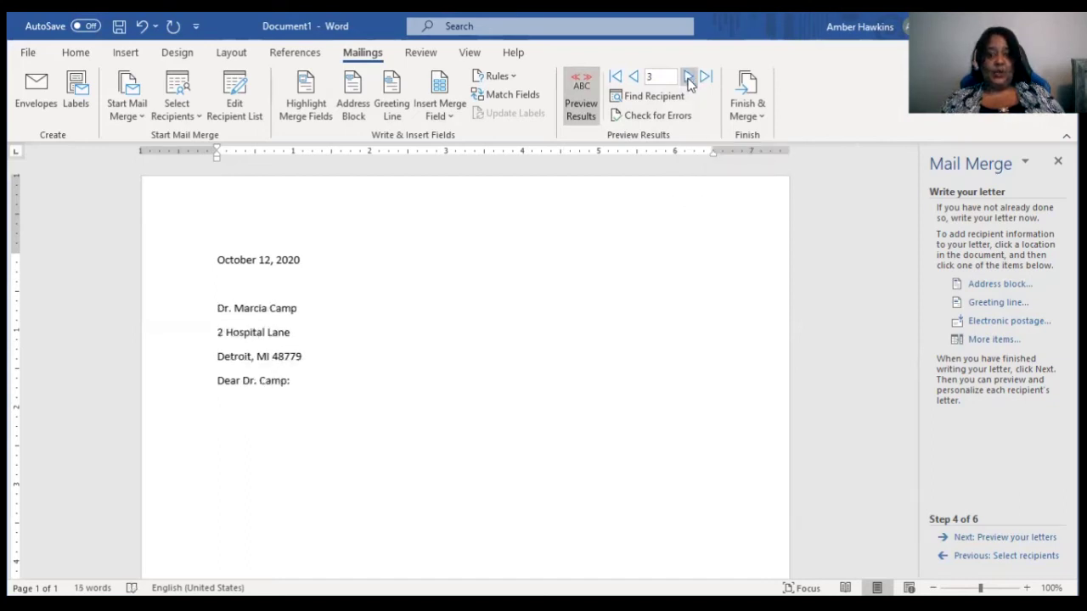
pyautogui.click(689, 78)
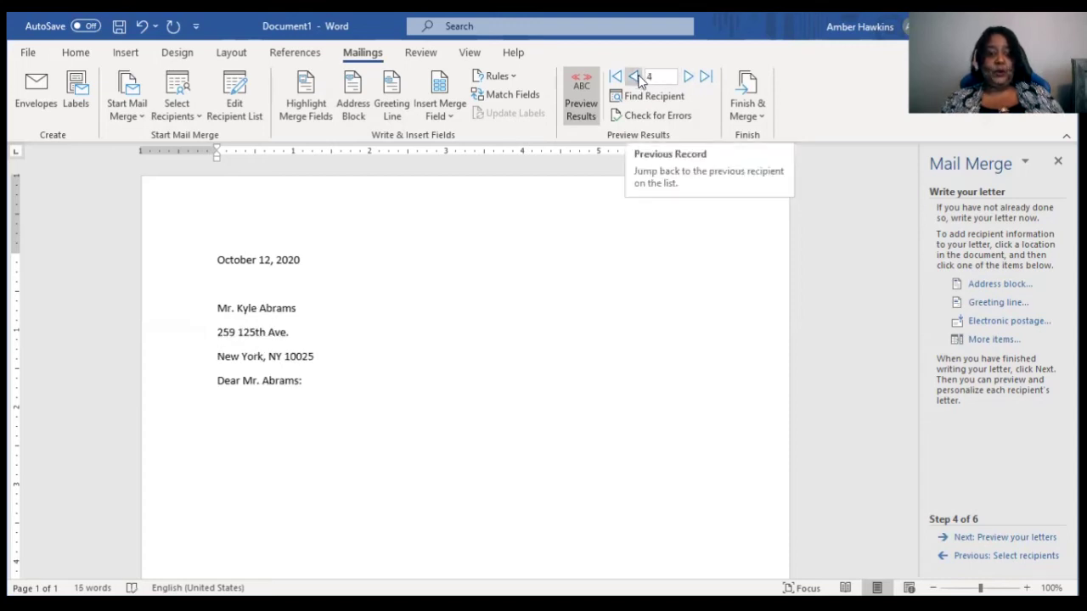
pyautogui.click(637, 77)
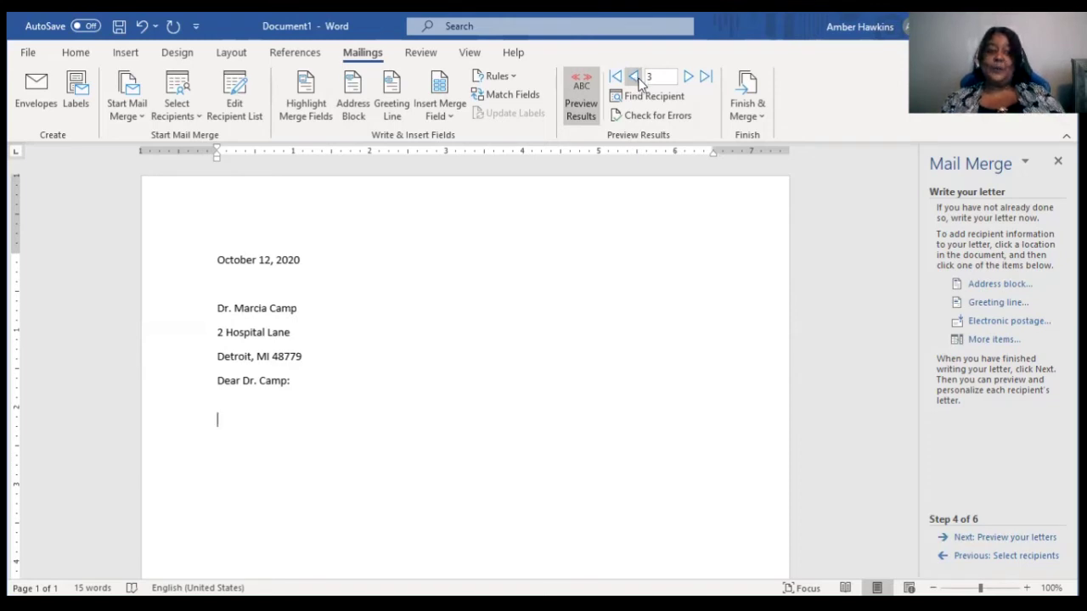
pyautogui.click(635, 77)
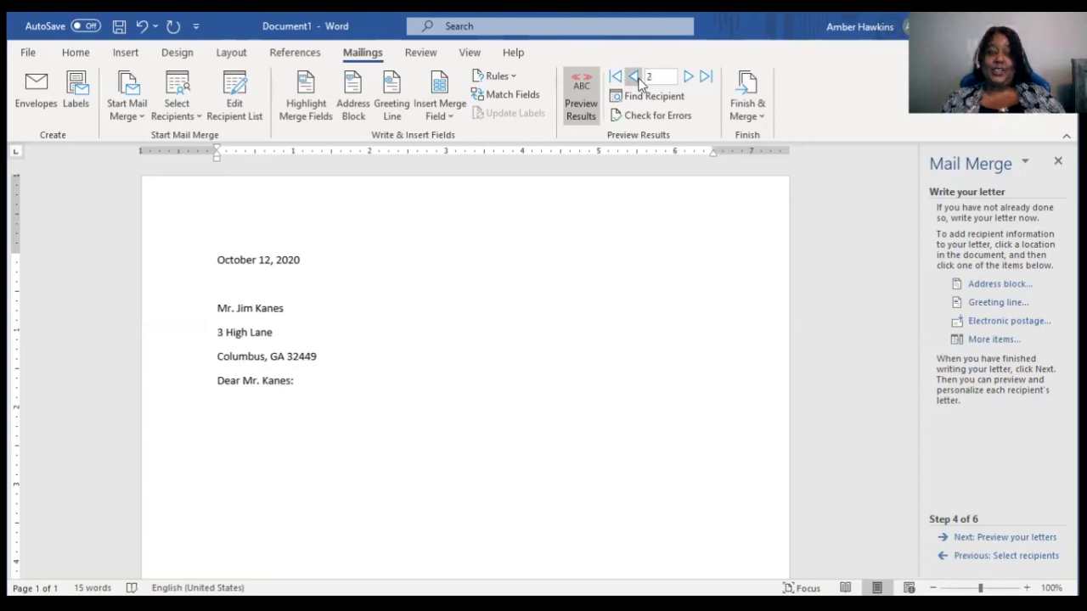
pyautogui.click(634, 77)
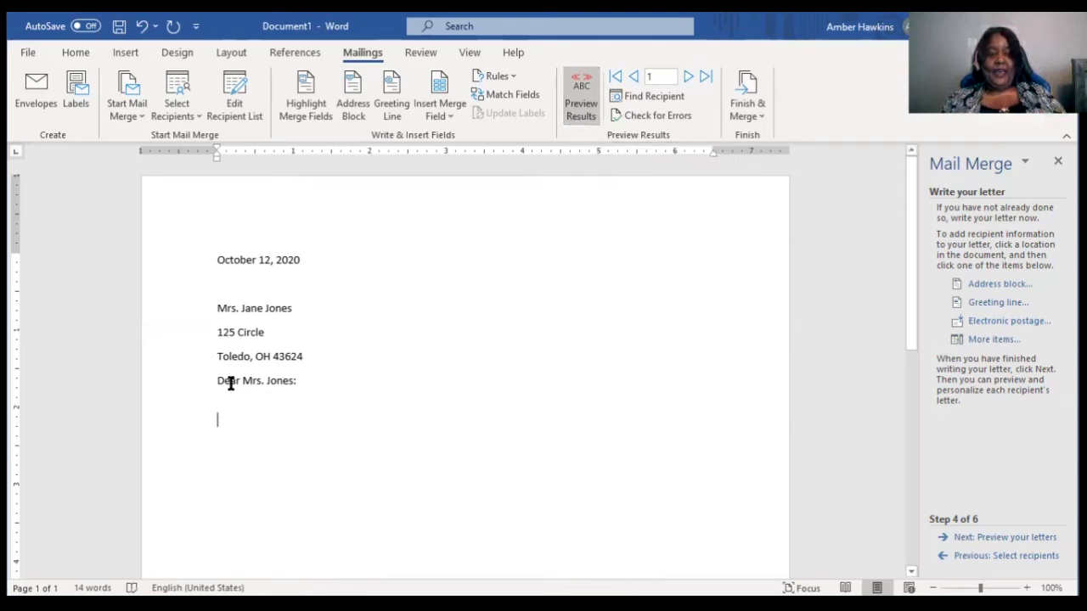
pyautogui.click(581, 93)
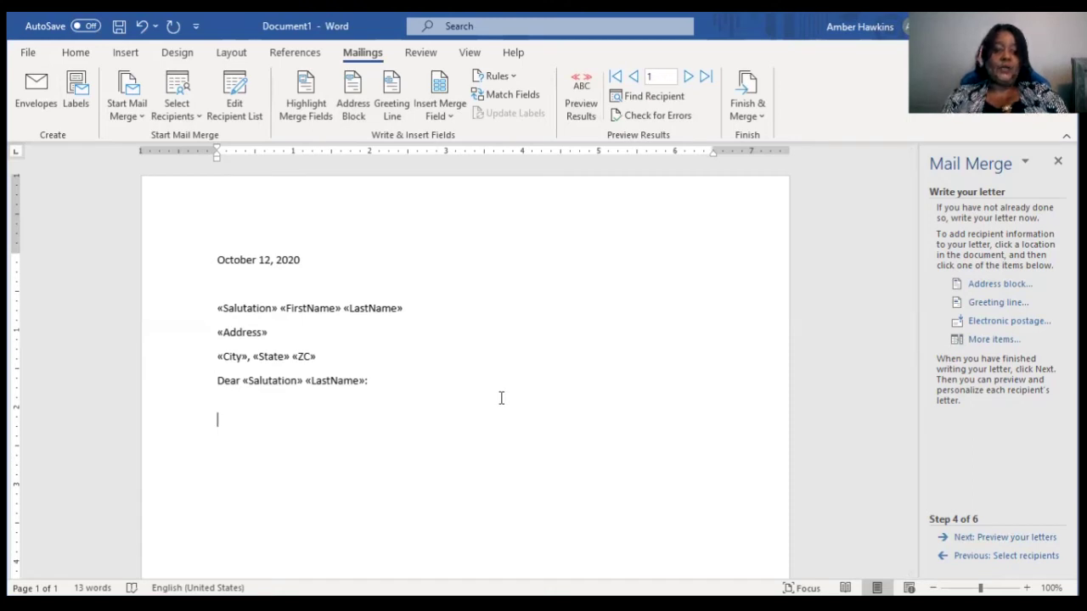
# - Write the reminder paragraph: appointment rescheduled for next week, contact the Schedule Coordinator, and call after 2 p.m. at the callback phone number
pyautogui.write('This is aremi')
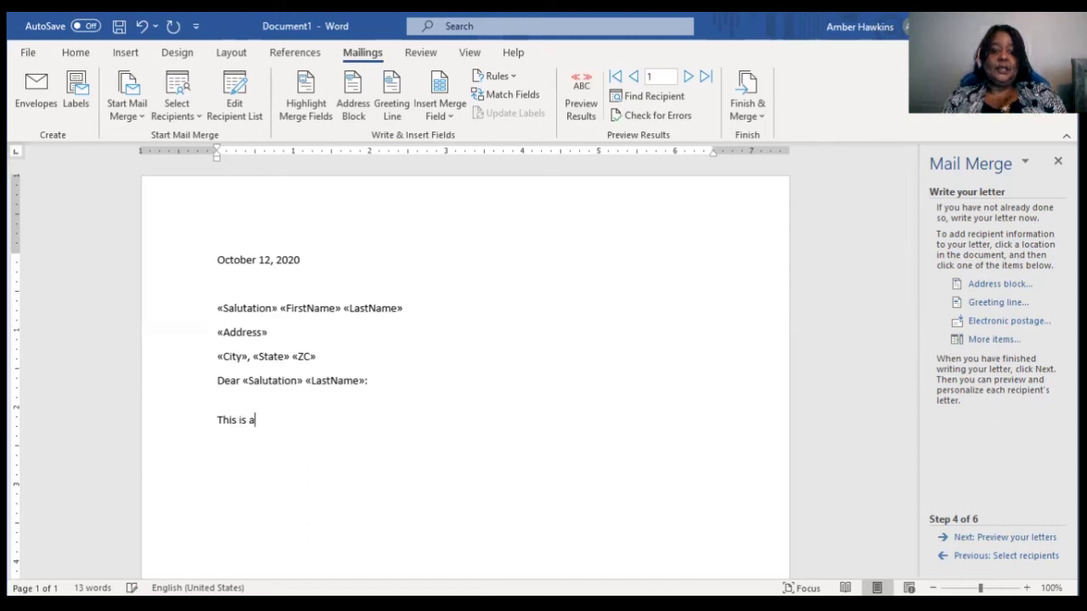
pyautogui.press('BackSpace')
pyautogui.press('BackSpace')
pyautogui.press('BackSpace')
pyautogui.press('BackSpace')
pyautogui.press('BackSpace')
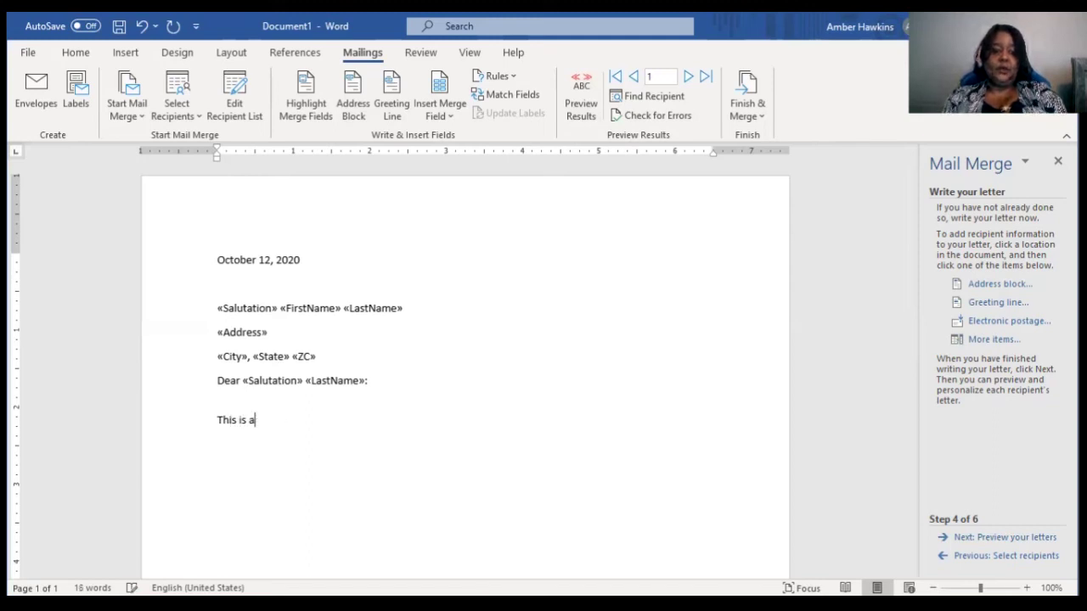
pyautogui.write('reminder that')
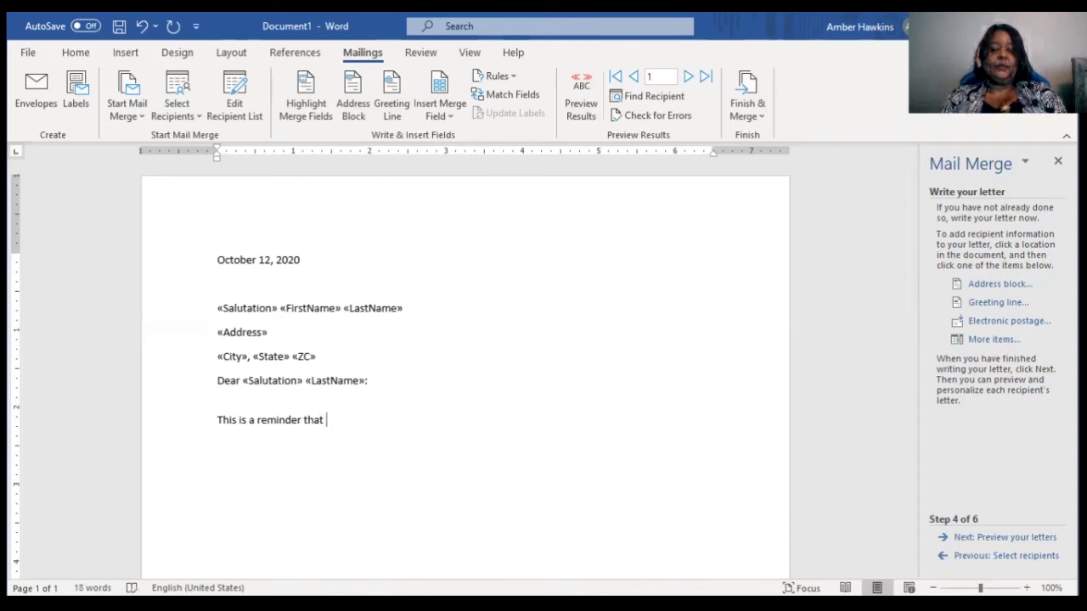
pyautogui.write('your app')
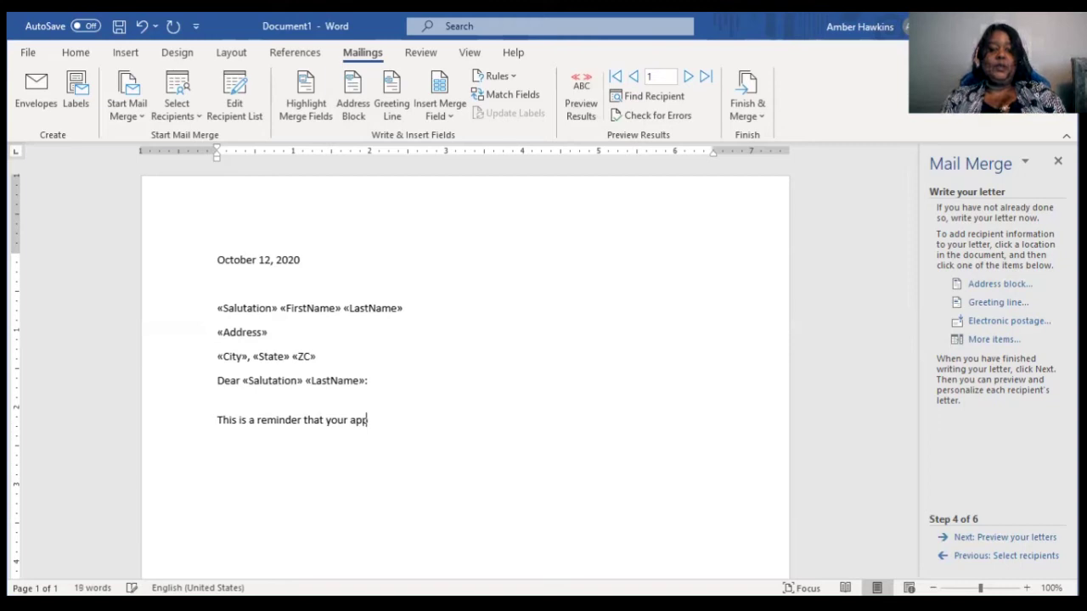
pyautogui.write('ointment ')
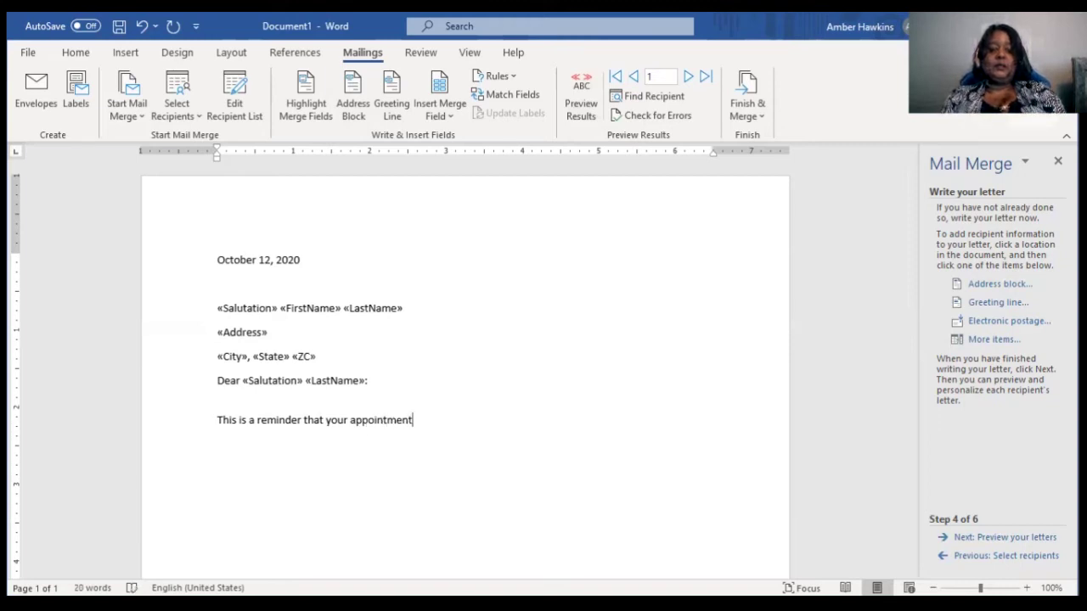
pyautogui.write('had')
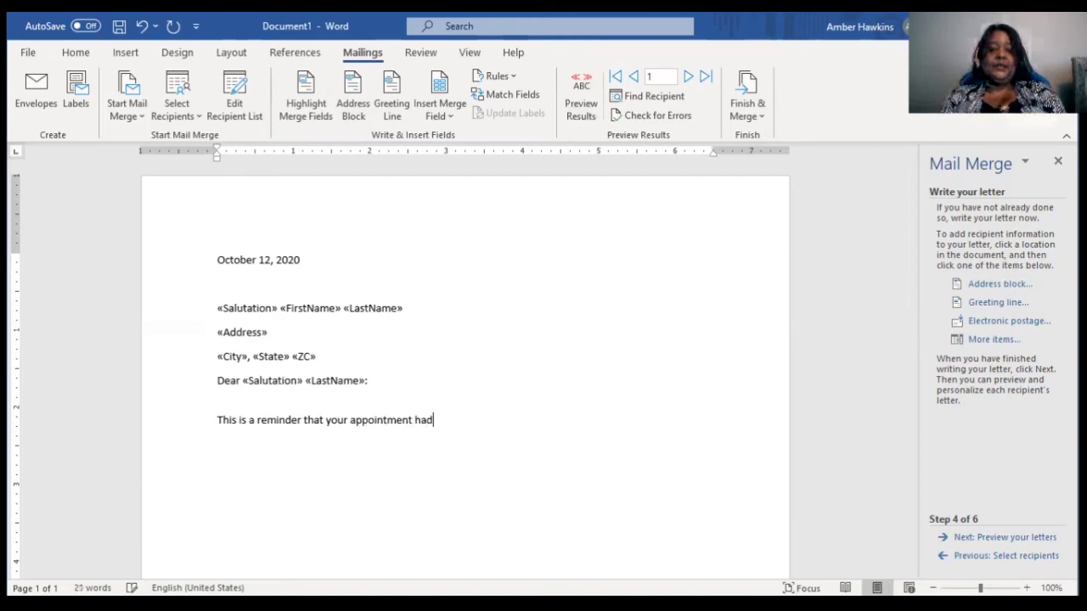
pyautogui.press('BackSpace')
pyautogui.write('s been')
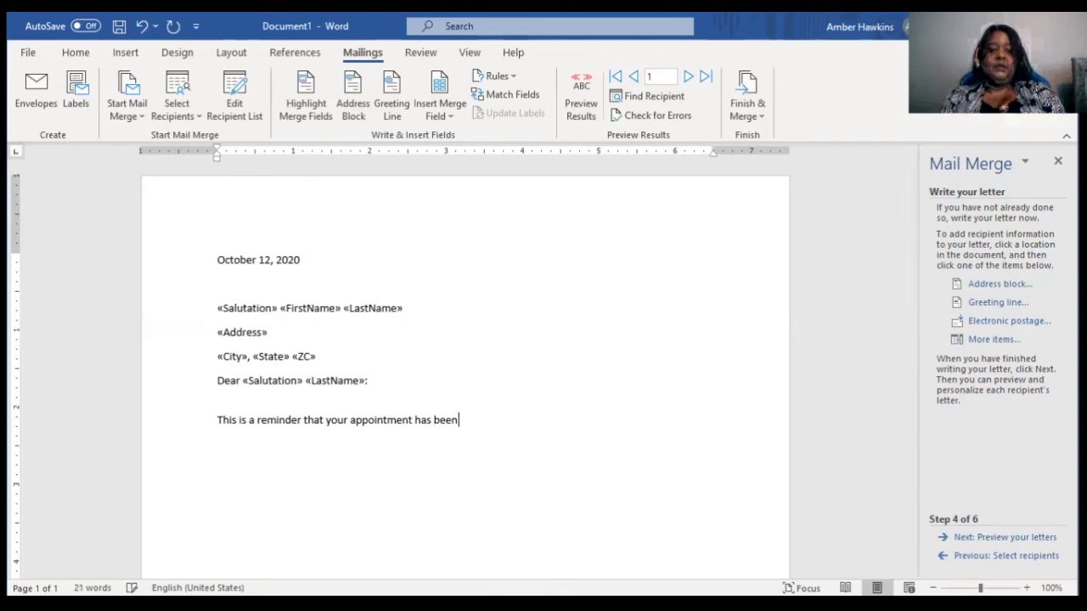
pyautogui.write(' rescheduled ')
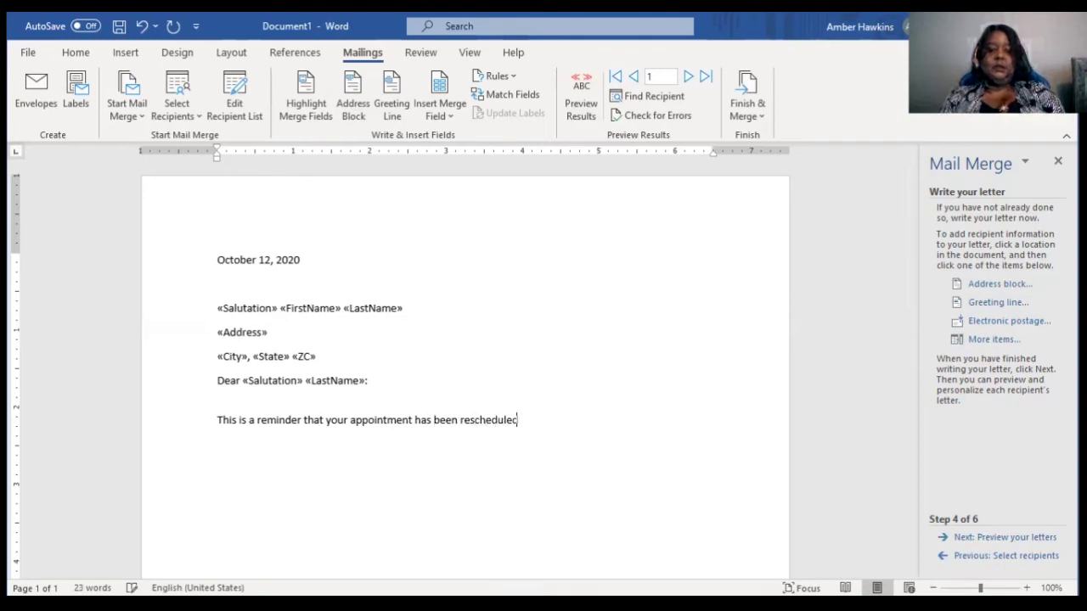
pyautogui.write('for next ')
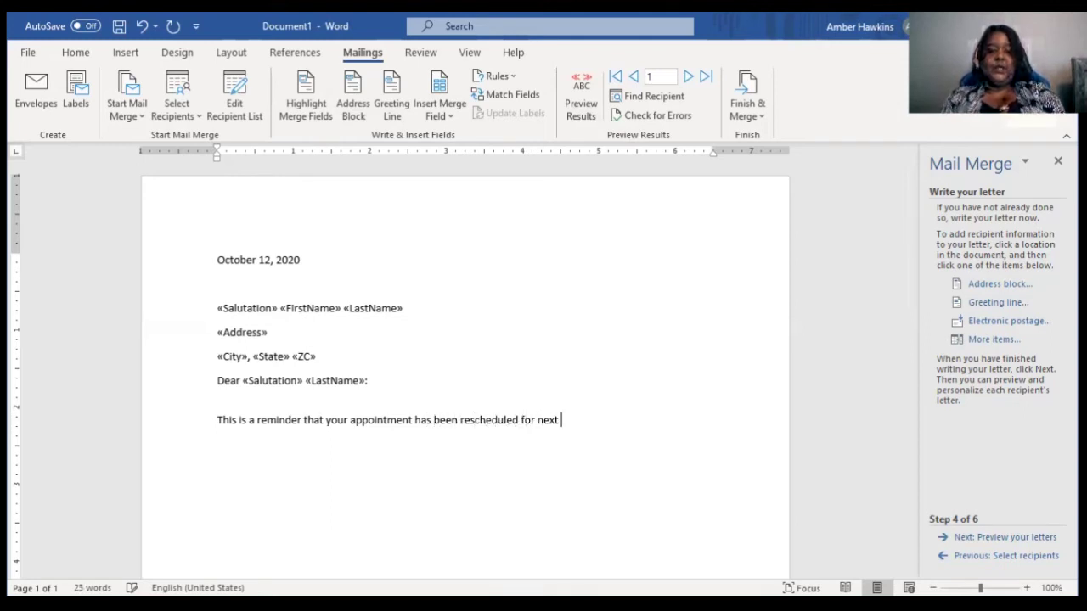
pyautogui.write('week.  ')
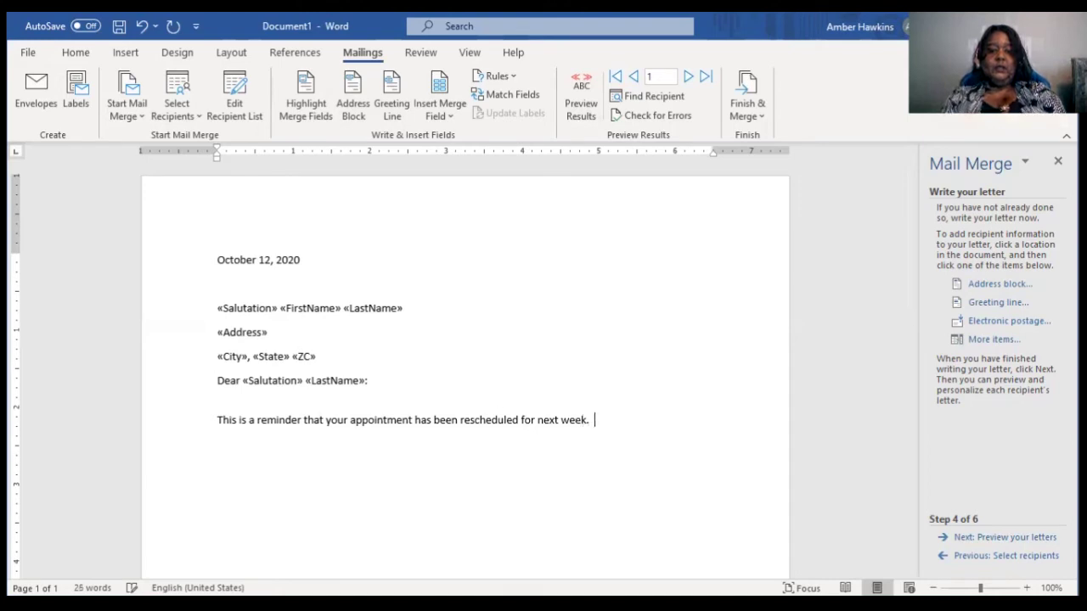
pyautogui.write('Please')
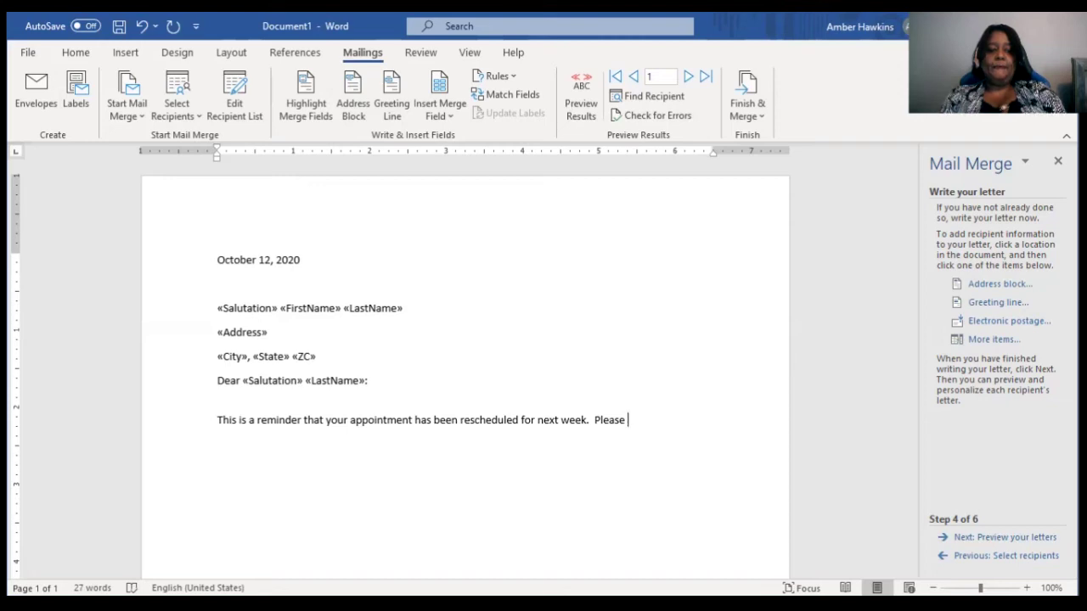
pyautogui.write('contact ')
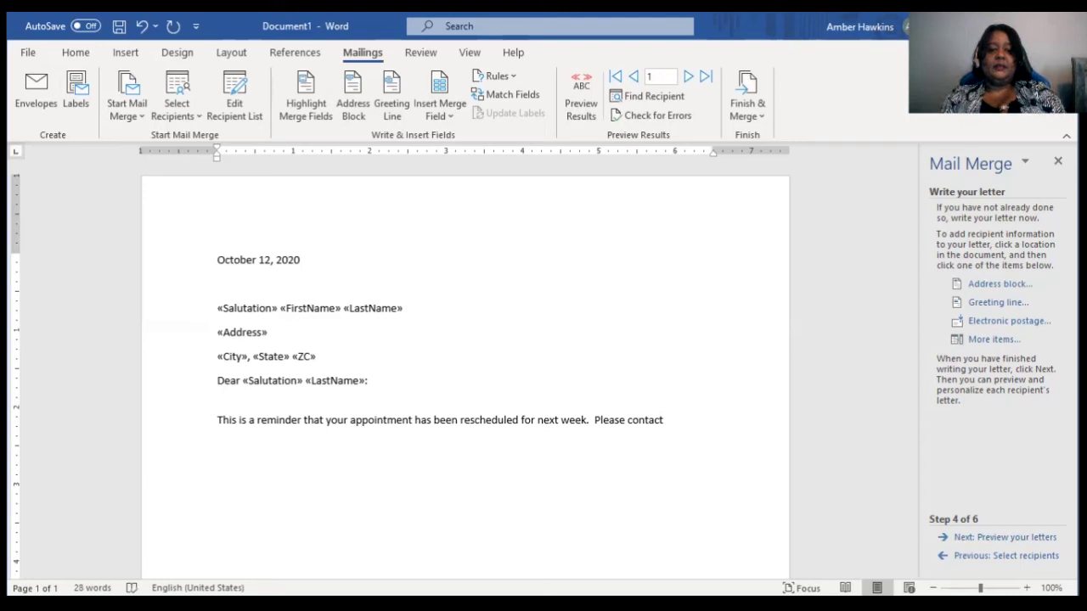
pyautogui.write('my')
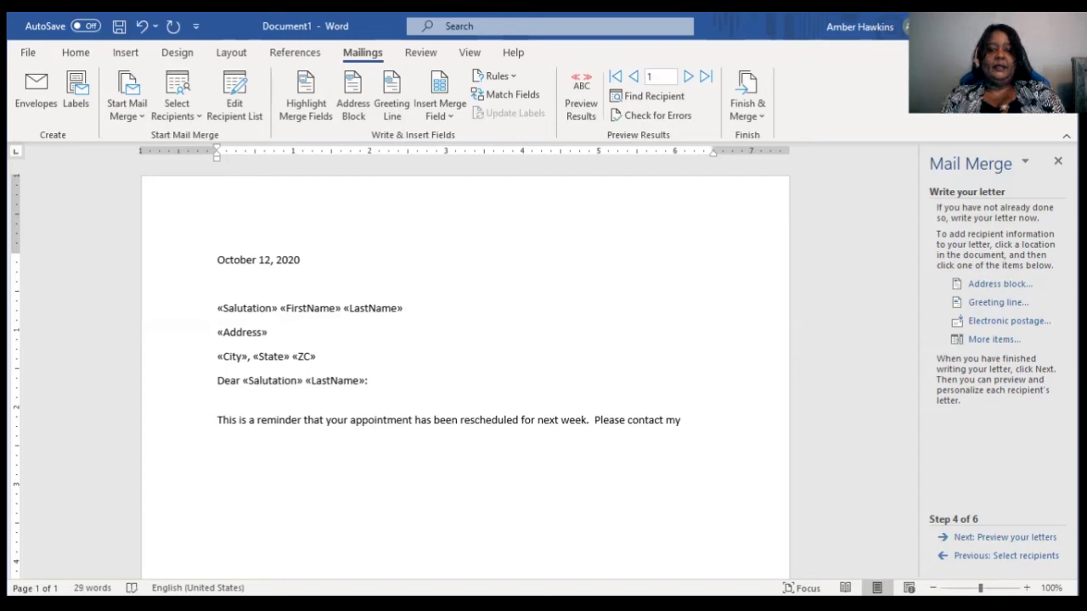
pyautogui.write('Sch')
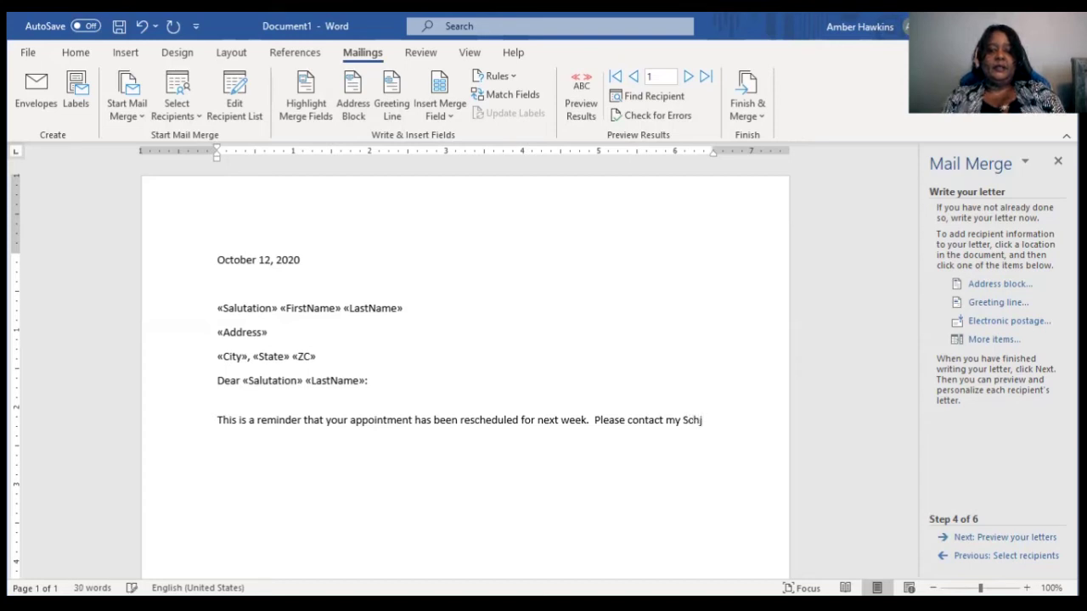
pyautogui.write('edule C')
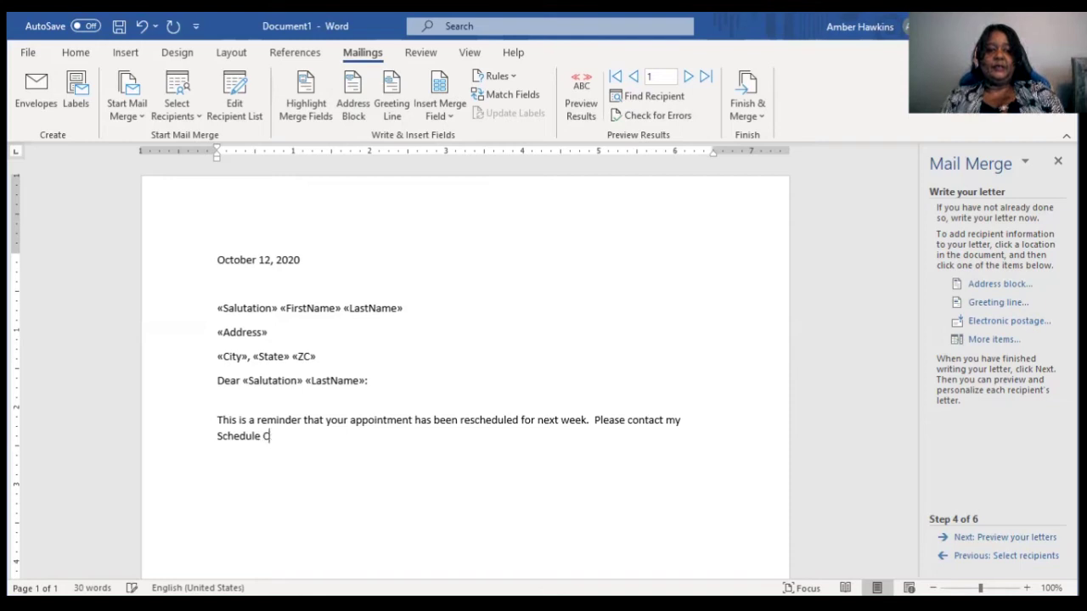
pyautogui.write('oordinat')
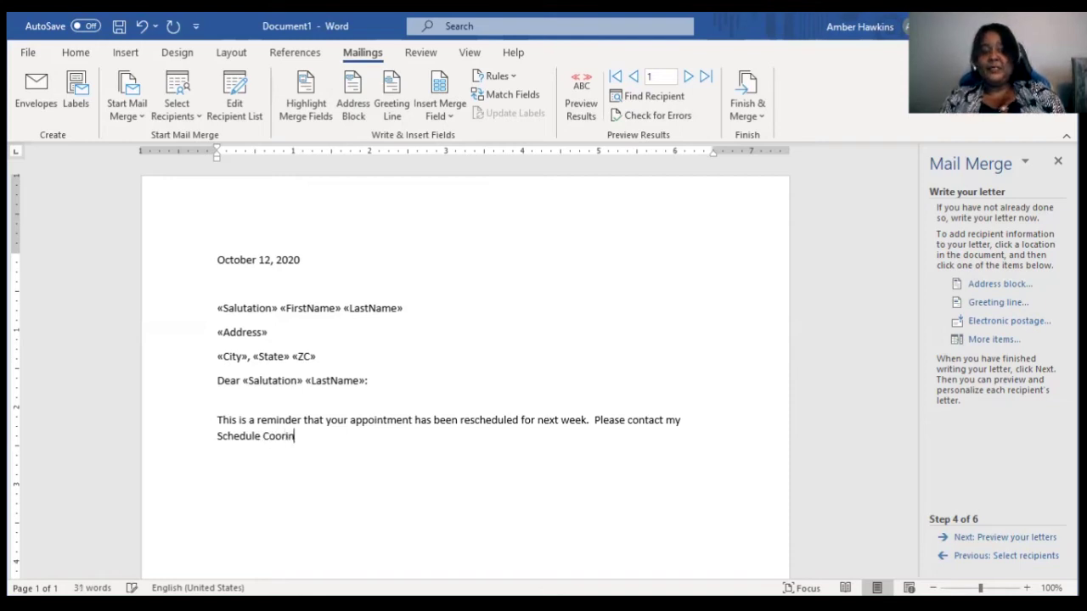
pyautogui.write('or')
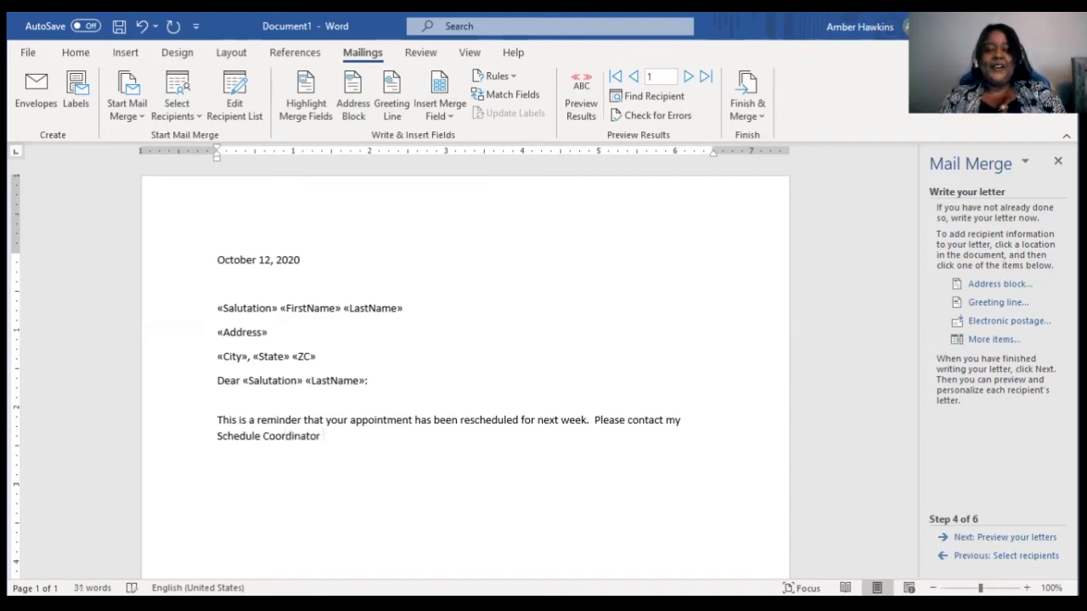
pyautogui.write(' if when you')
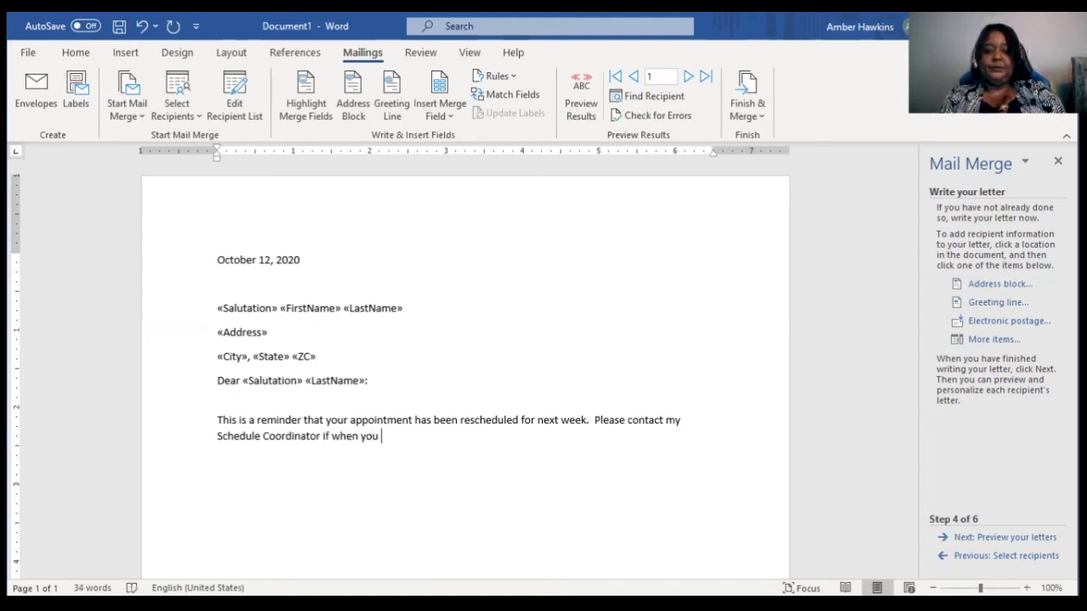
pyautogui.press('BackSpace')
pyautogui.press('BackSpace')
pyautogui.press('BackSpace')
pyautogui.press('BackSpace')
pyautogui.press('BackSpace')
pyautogui.press('BackSpace')
pyautogui.press('BackSpace')
pyautogui.write('at ')
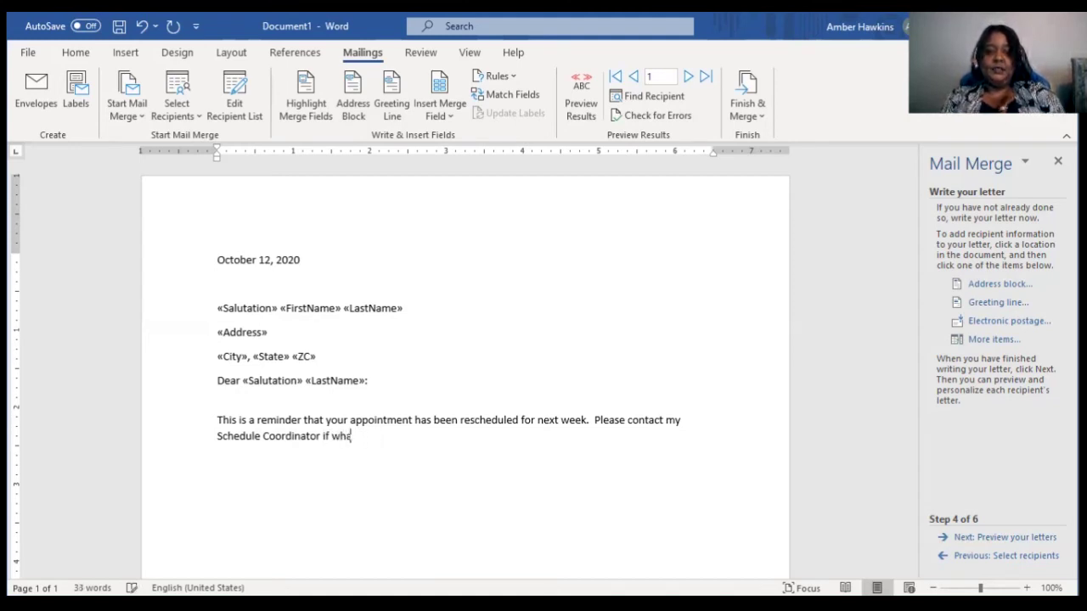
pyautogui.write('day and ')
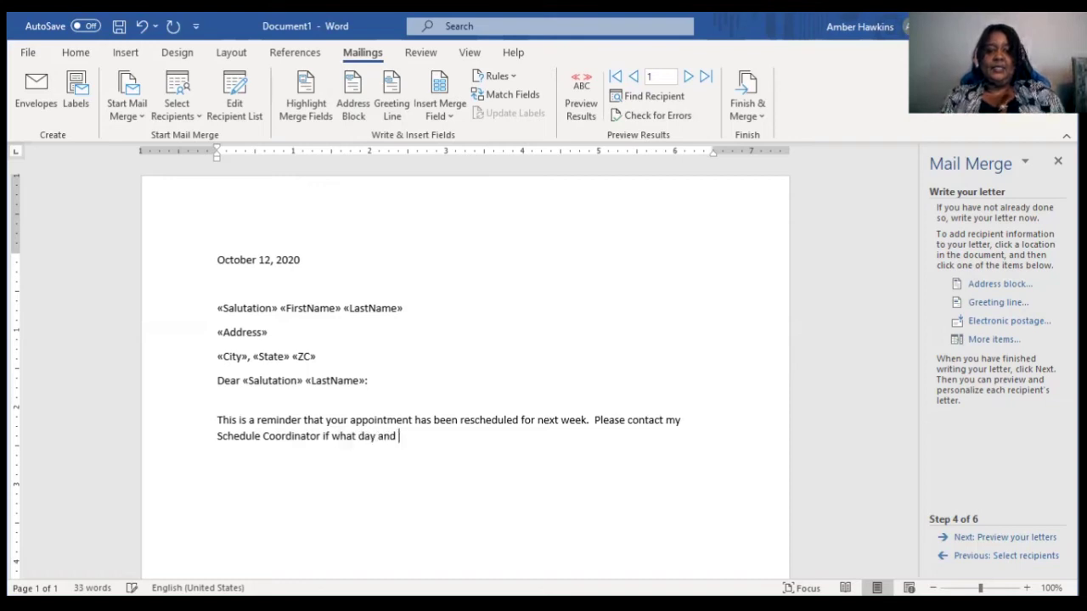
pyautogui.write('time works')
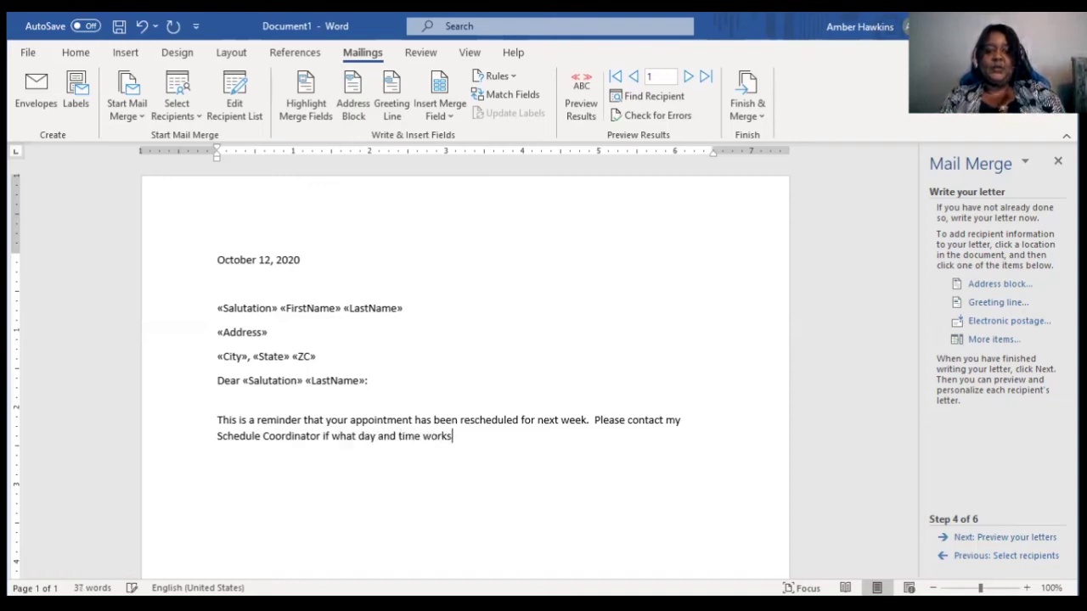
pyautogui.write(' best for you')
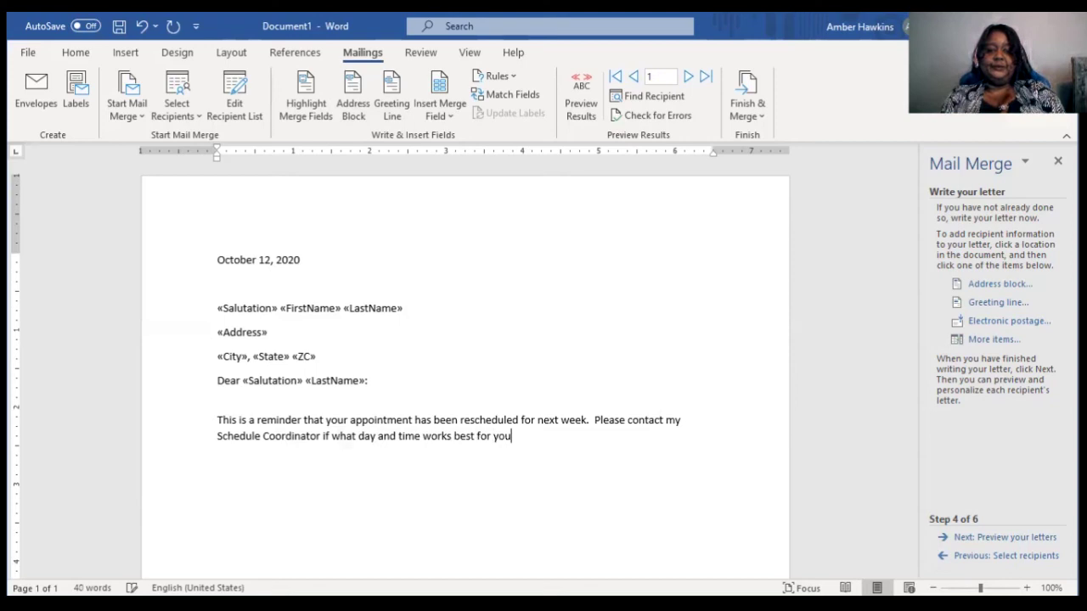
pyautogui.write('.  If there ')
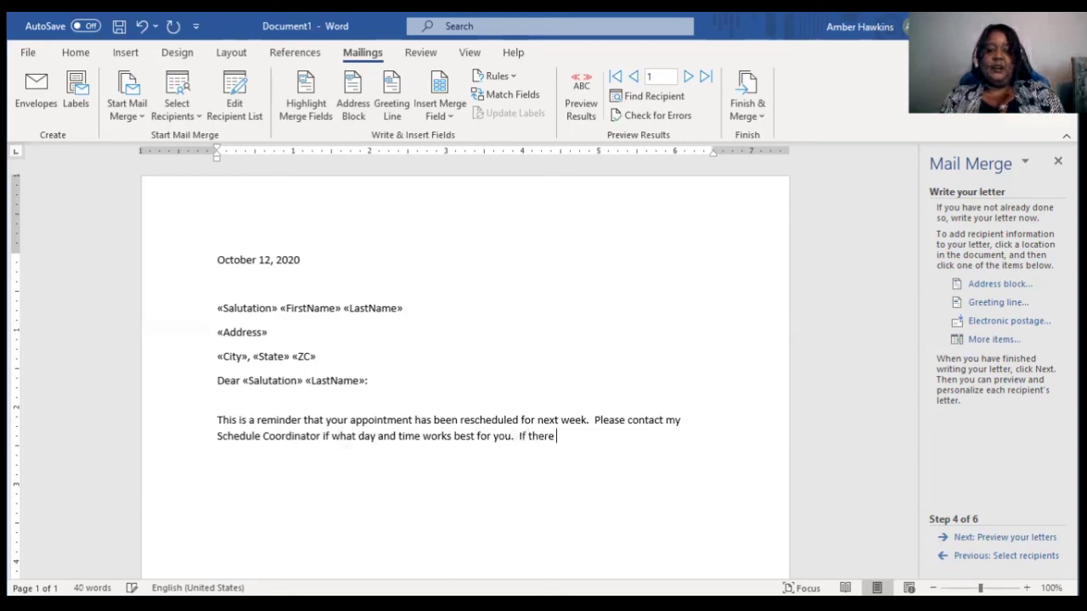
pyautogui.write('are questions,')
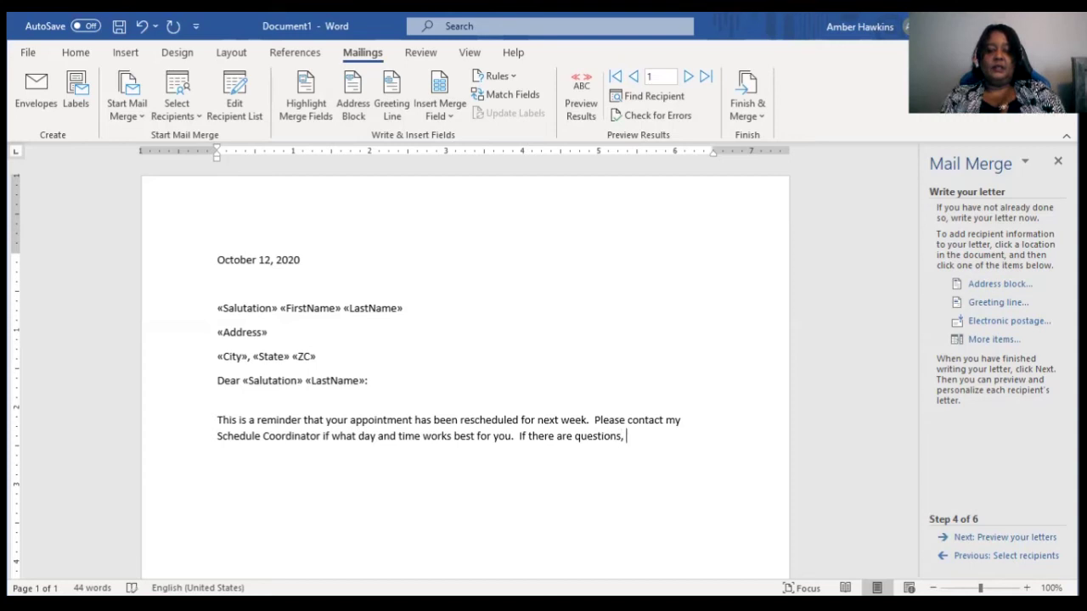
pyautogui.write('call me a')
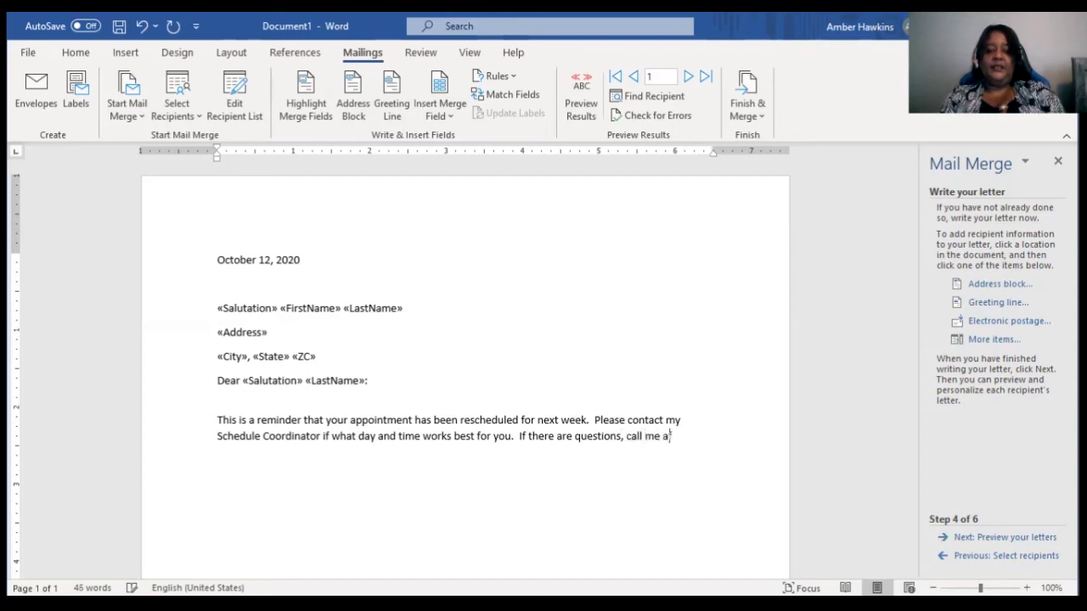
pyautogui.write('fter 2 ')
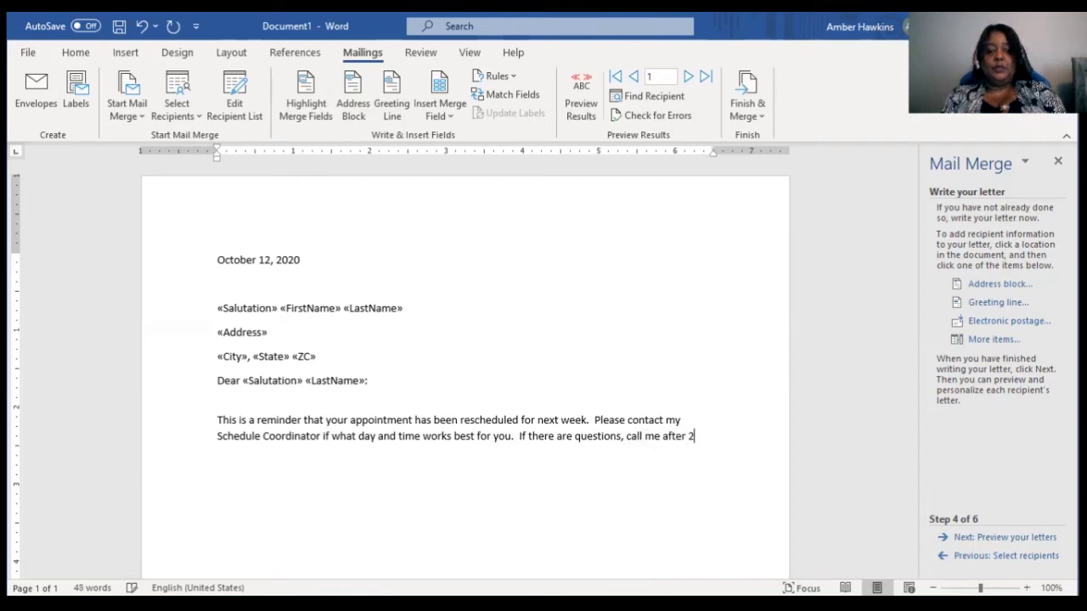
pyautogui.write('p.m.')
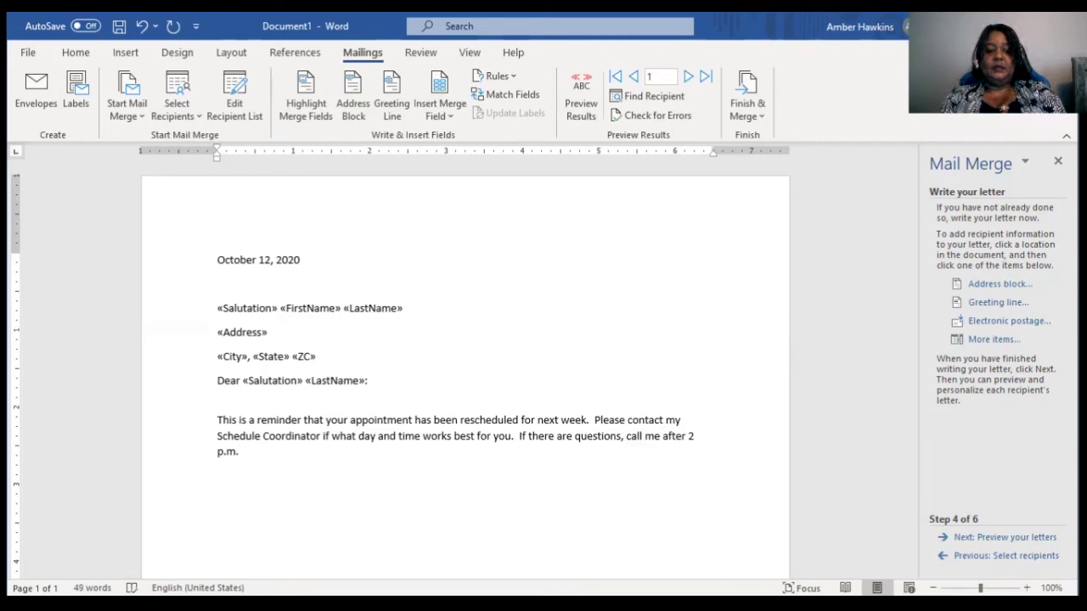
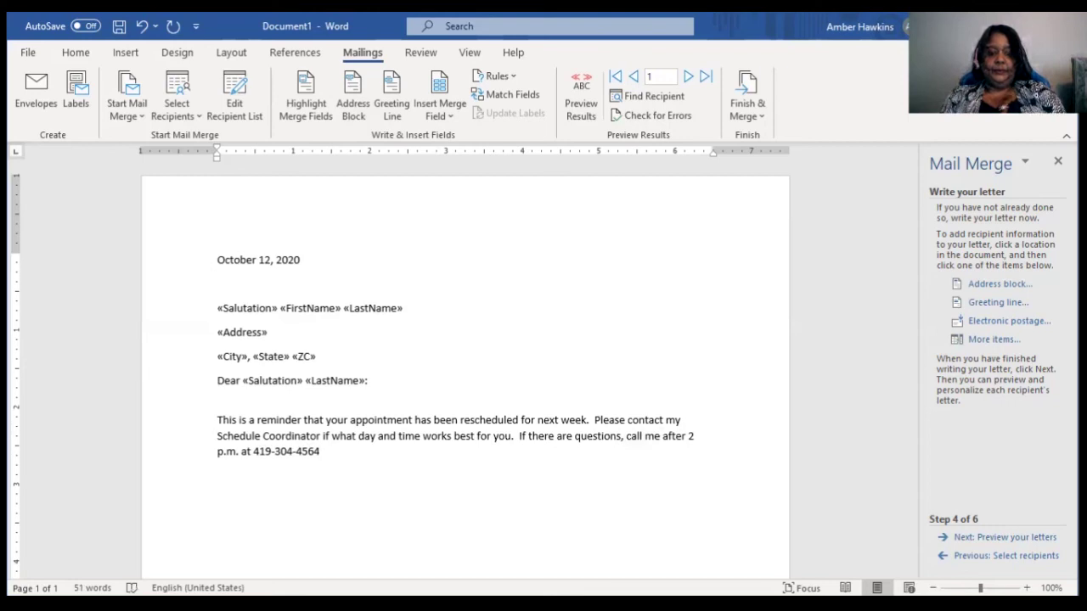
pyautogui.write('.')
# - Add the closing 'Thank you «Salutation» «LastName».' and 'Take care and be safe.', previewing the first recipient
pyautogui.press('Return')
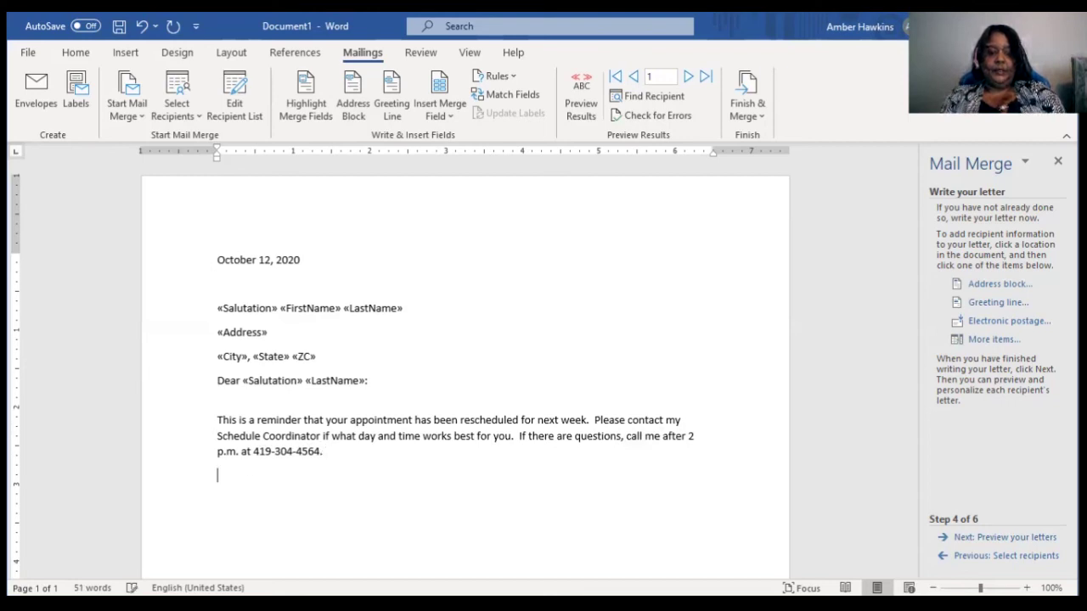
pyautogui.write('Thank you')
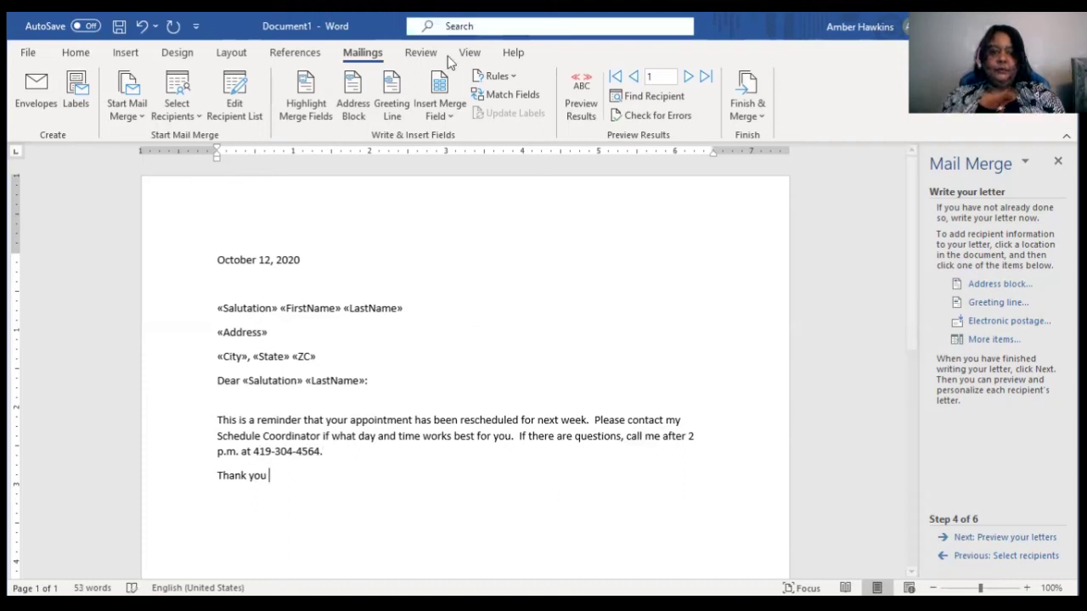
pyautogui.click(450, 117)
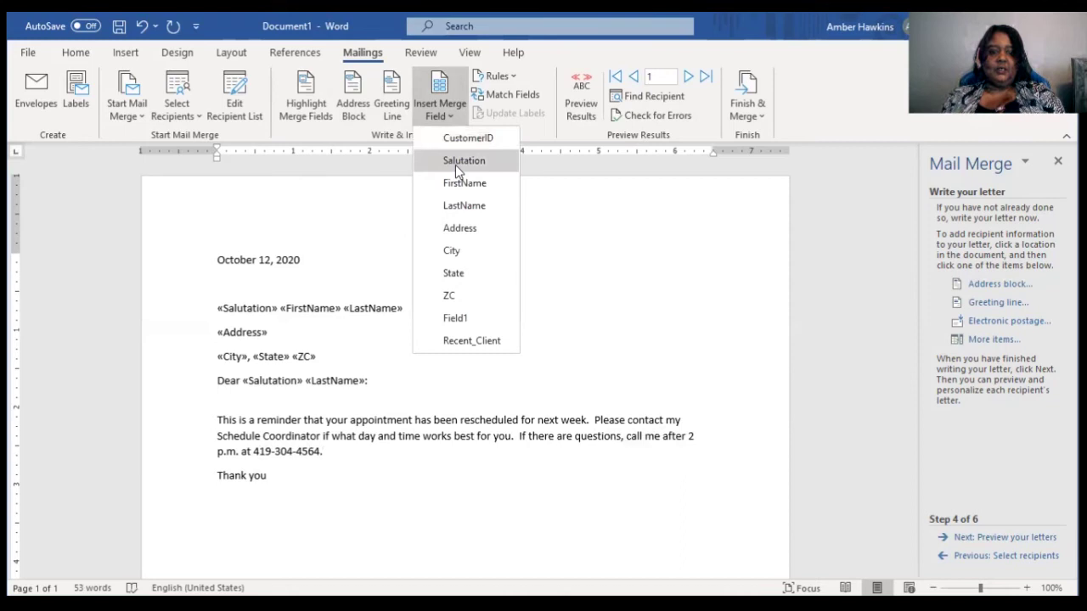
pyautogui.click(456, 161)
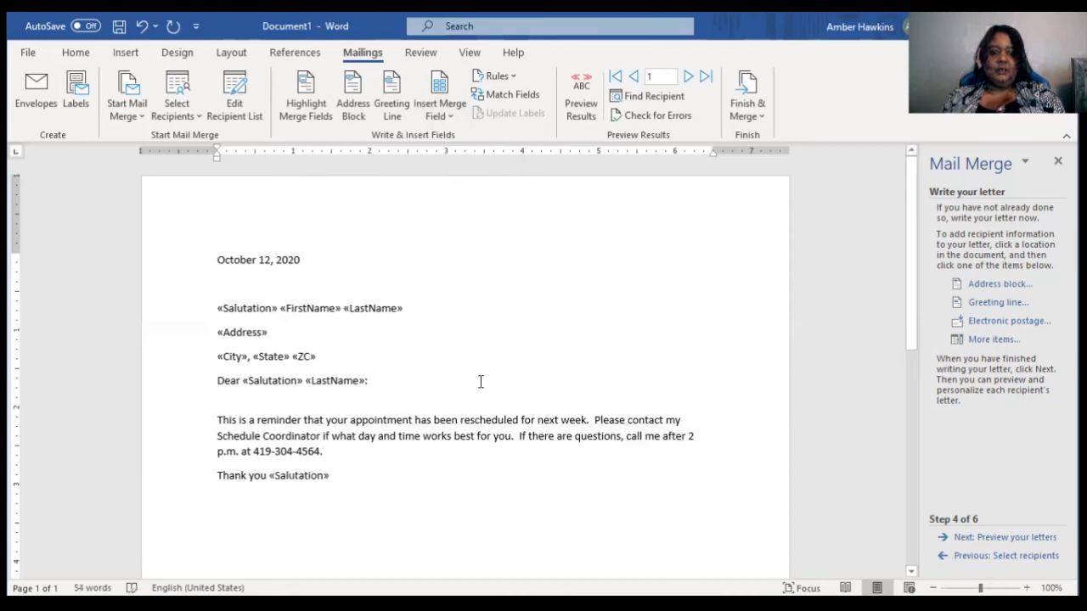
pyautogui.click(449, 116)
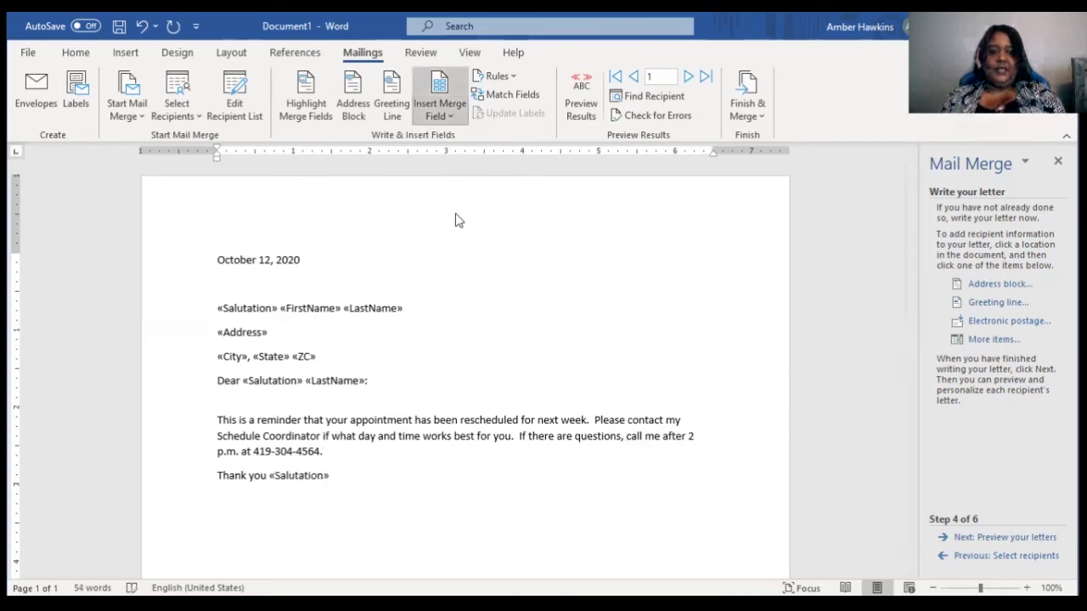
pyautogui.click(456, 210)
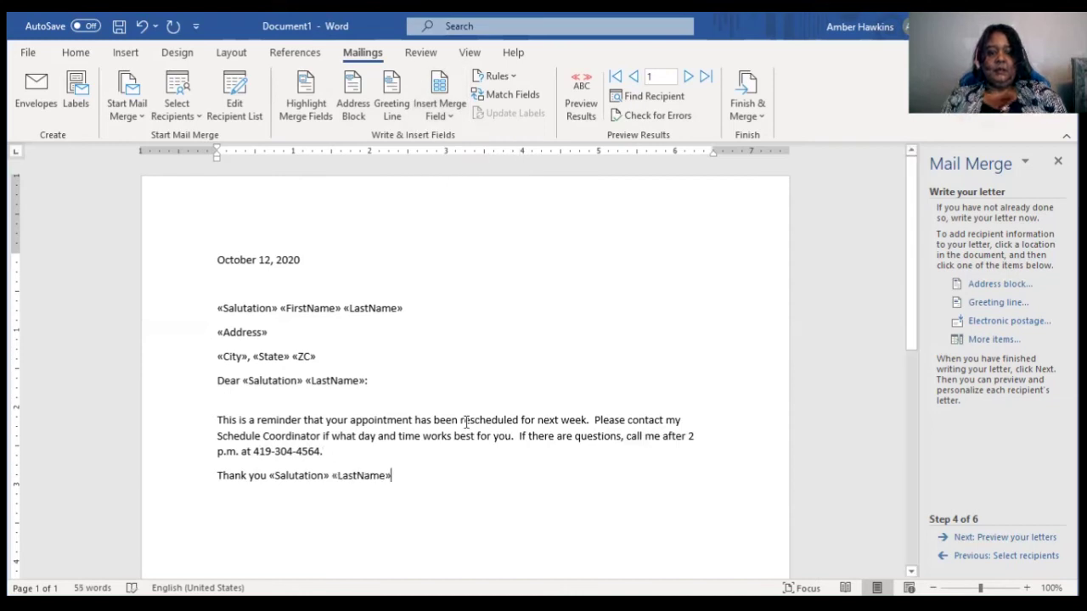
pyautogui.write('.')
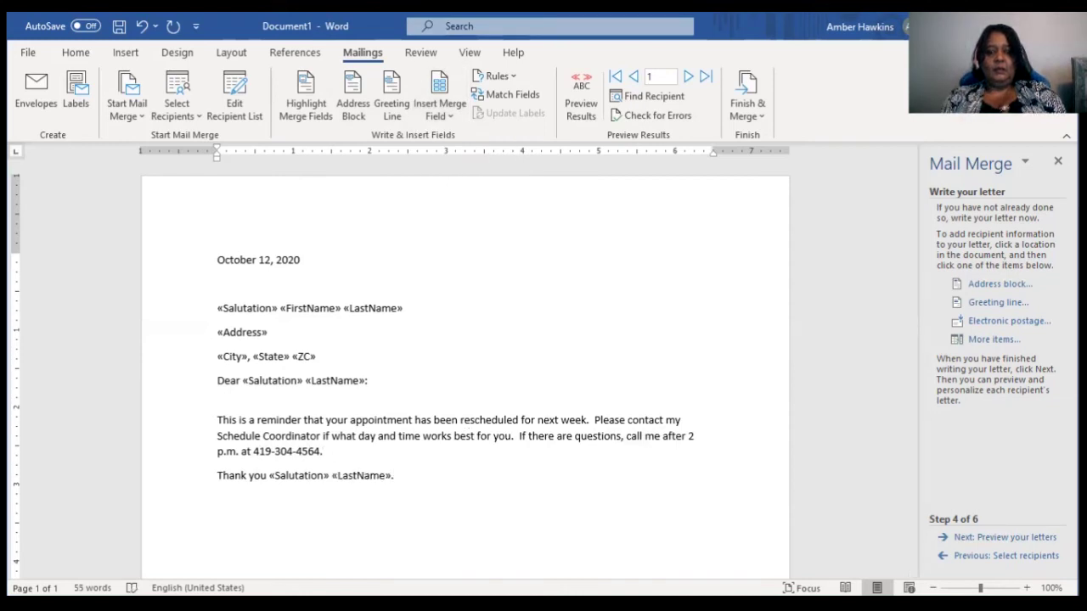
pyautogui.write('T')
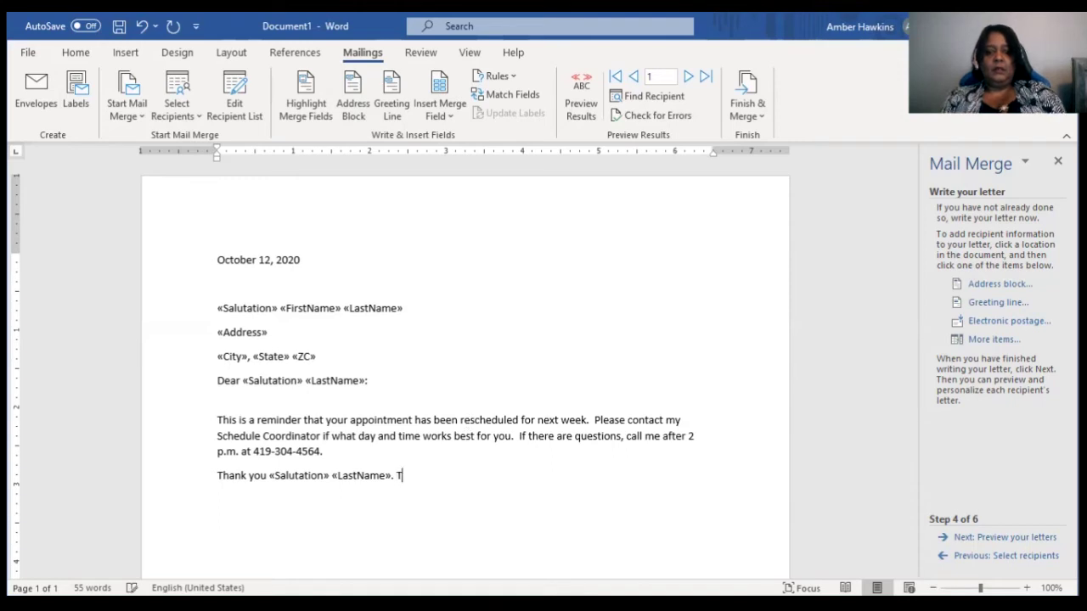
pyautogui.write('ake care and be safe.')
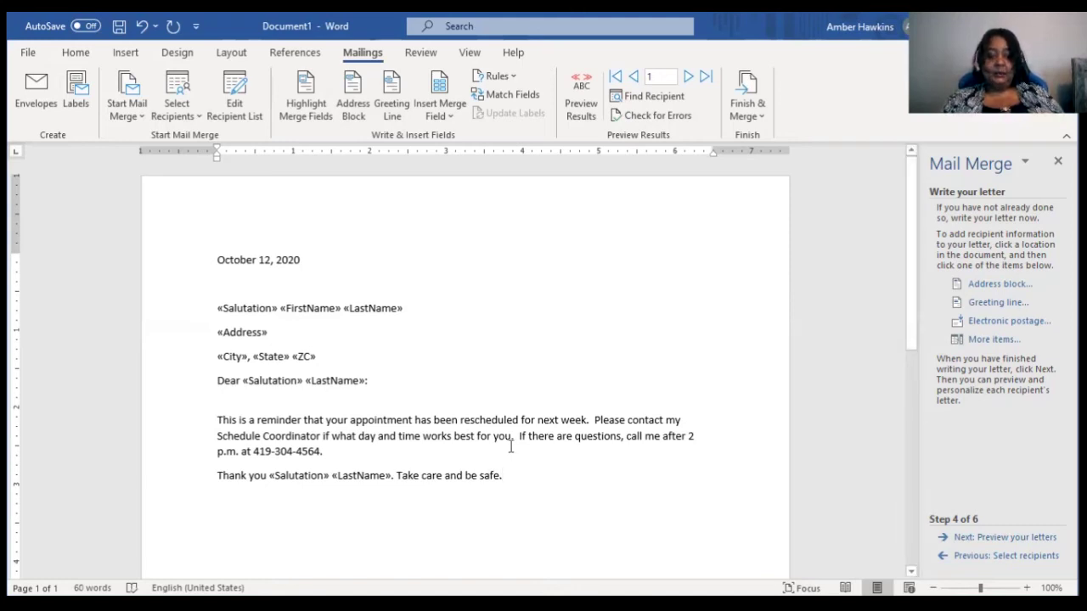
pyautogui.click(583, 90)
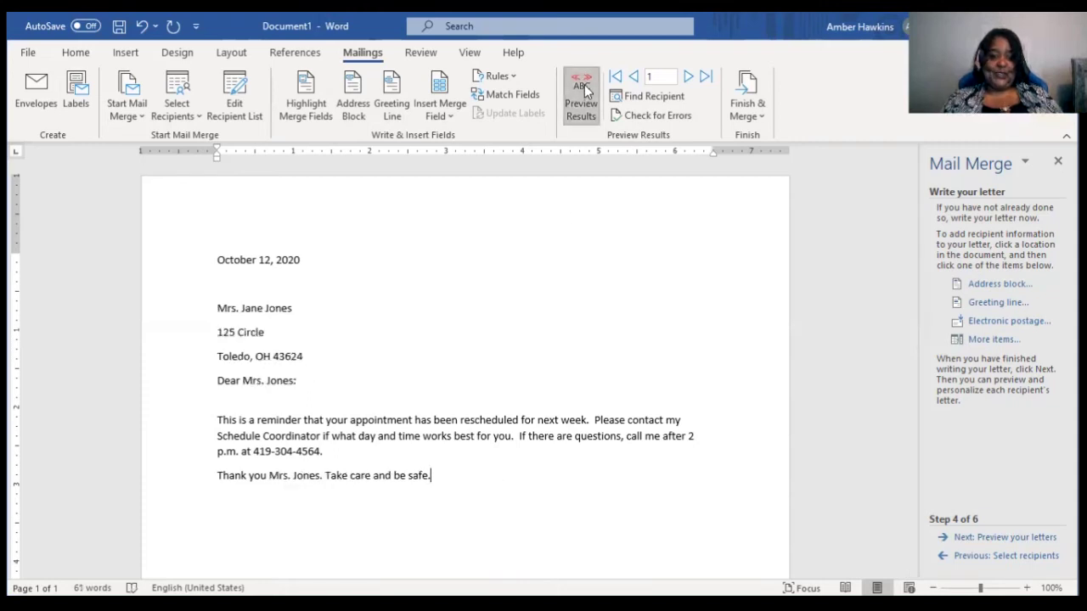
pyautogui.click(688, 78)
pyautogui.click(687, 77)
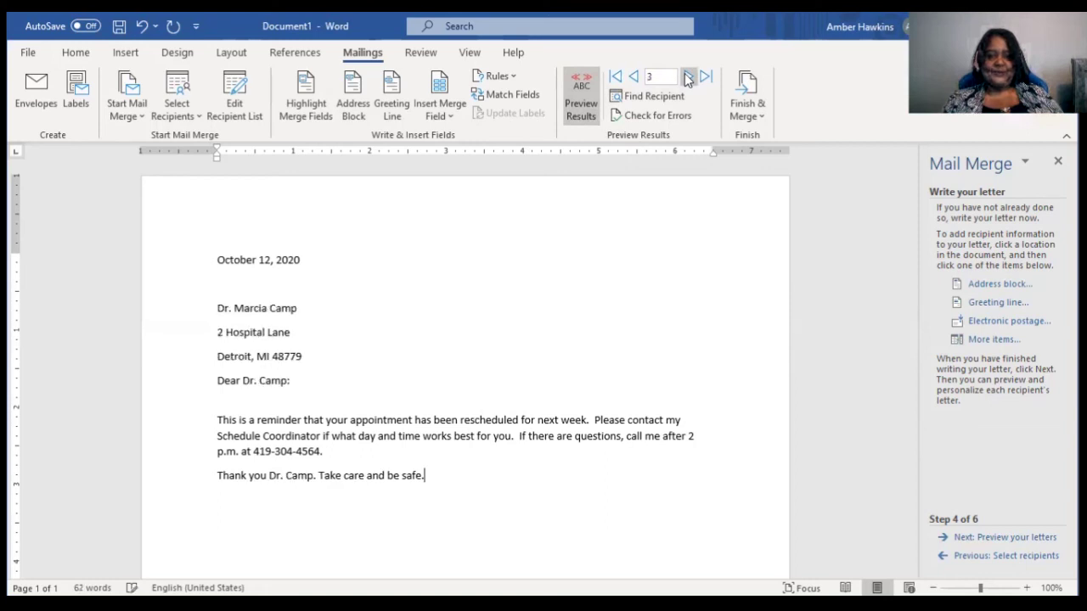
pyautogui.click(688, 78)
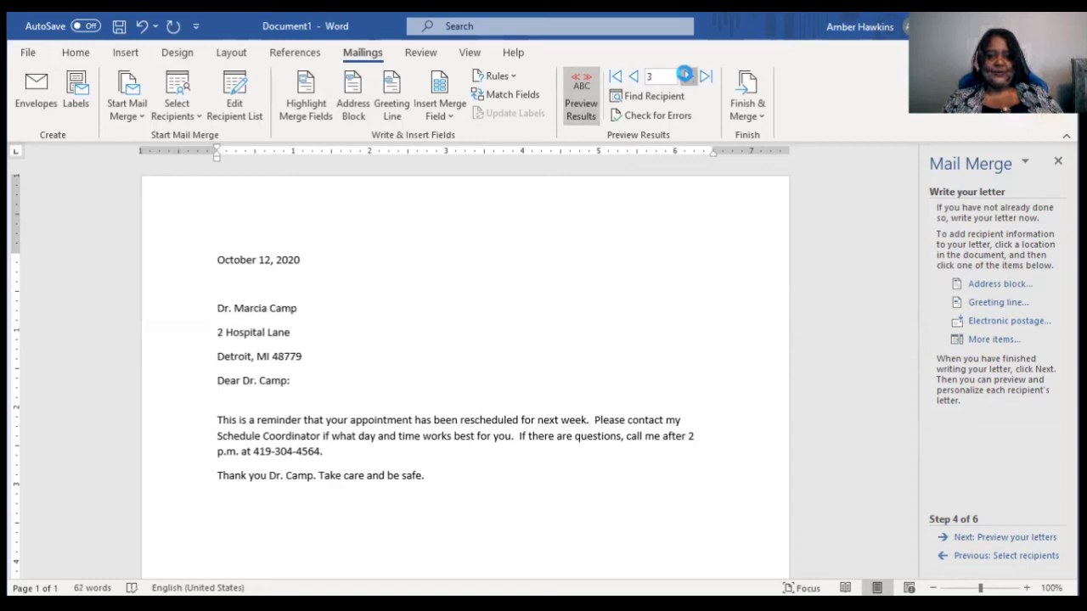
pyautogui.click(633, 78)
pyautogui.click(634, 78)
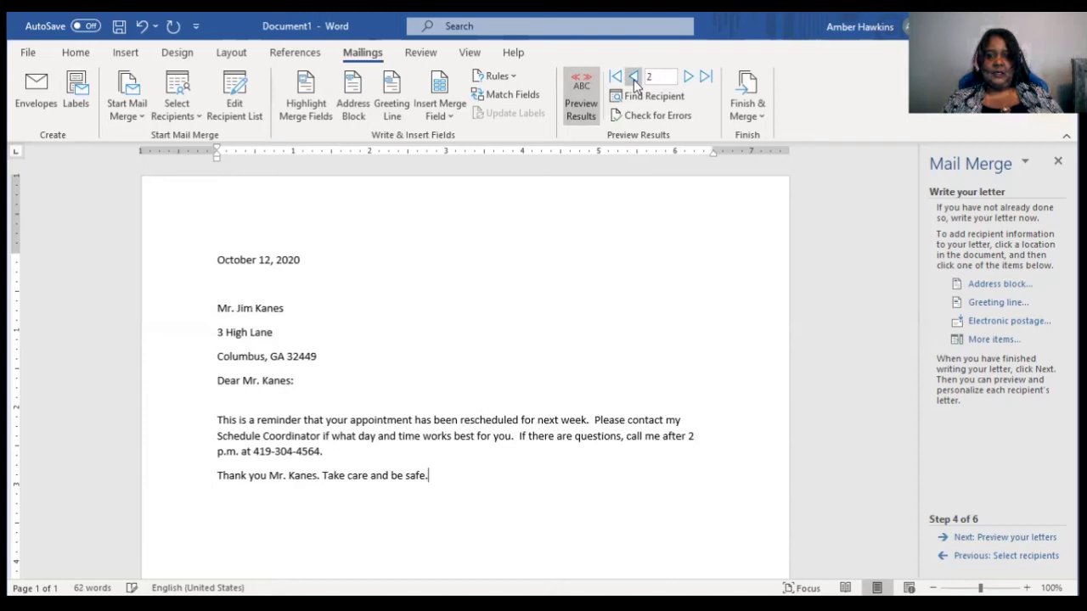
pyautogui.click(634, 77)
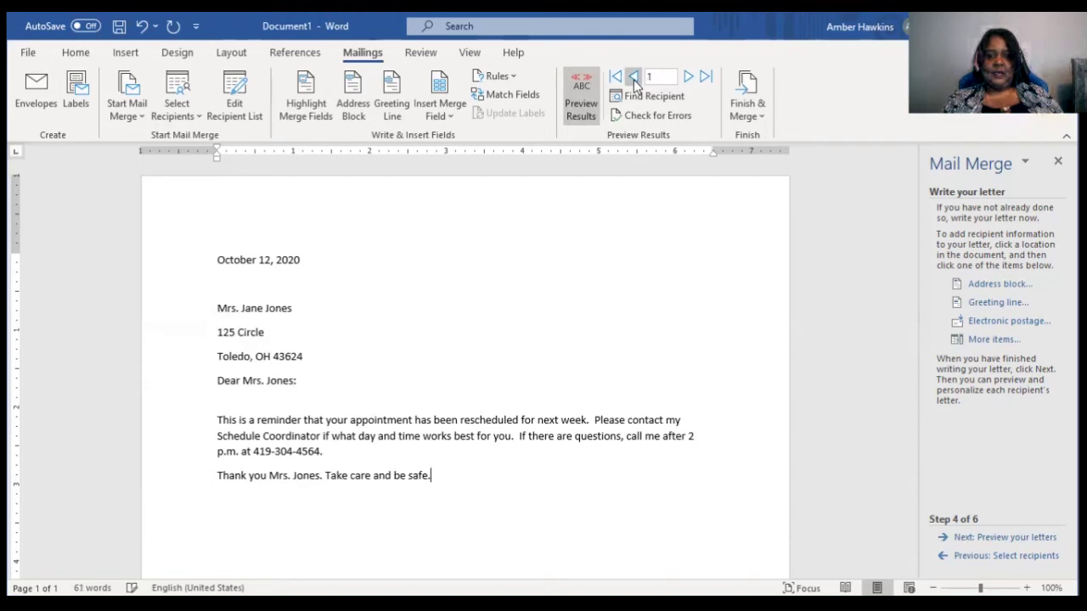
pyautogui.click(581, 112)
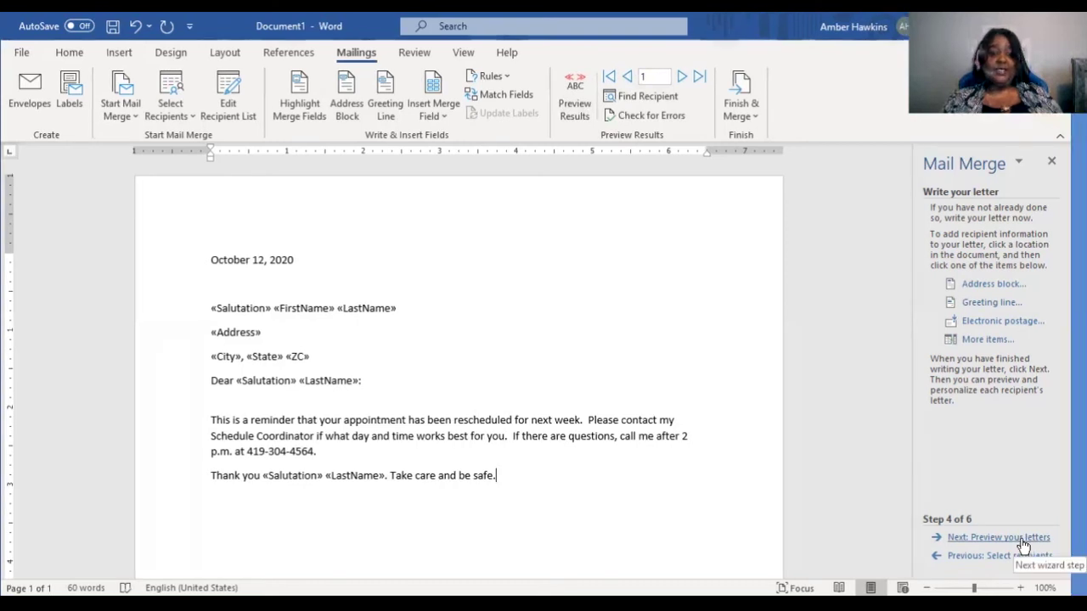
pyautogui.click(1023, 539)
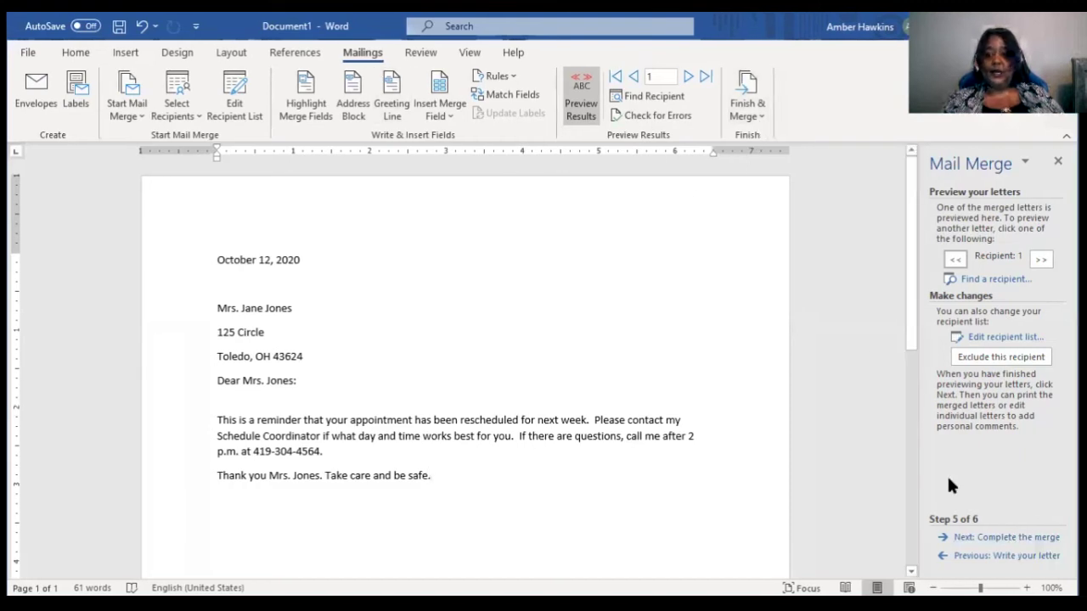
# - Advance the Mail Merge pane to 'Complete the merge' and view the Finish & Merge options
pyautogui.click(979, 539)
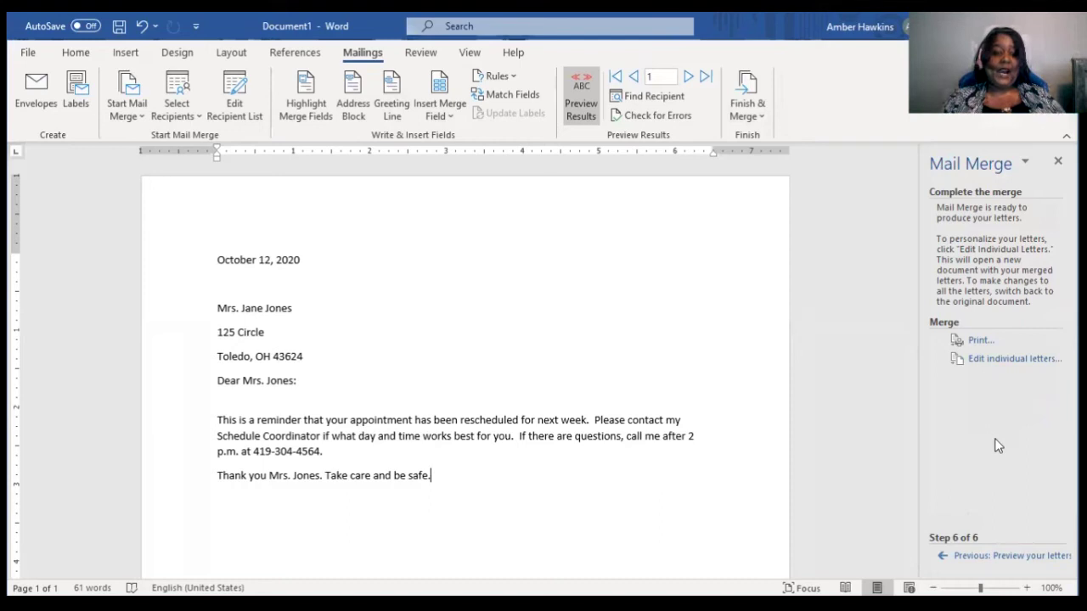
pyautogui.click(762, 122)
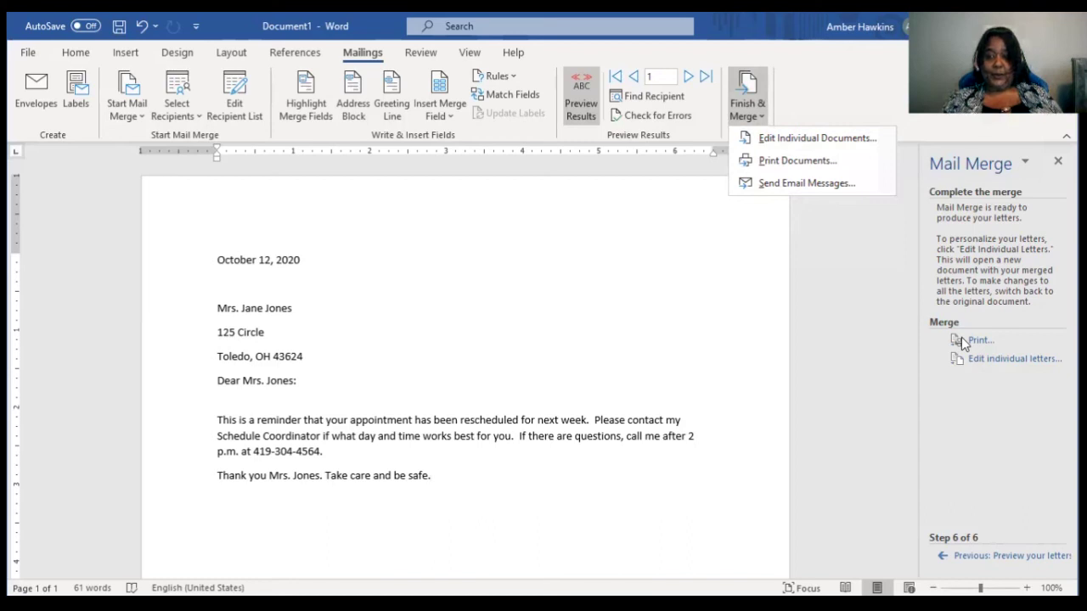
pyautogui.click(883, 398)
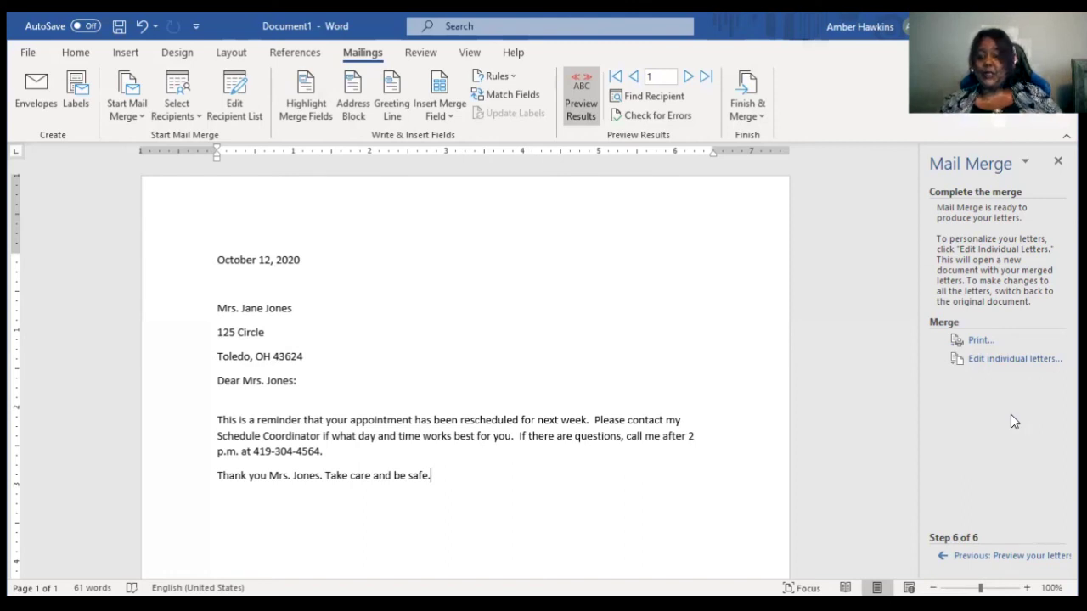
# - Choose 'Edit individual letters' and merge All records into a new document
pyautogui.click(1001, 363)
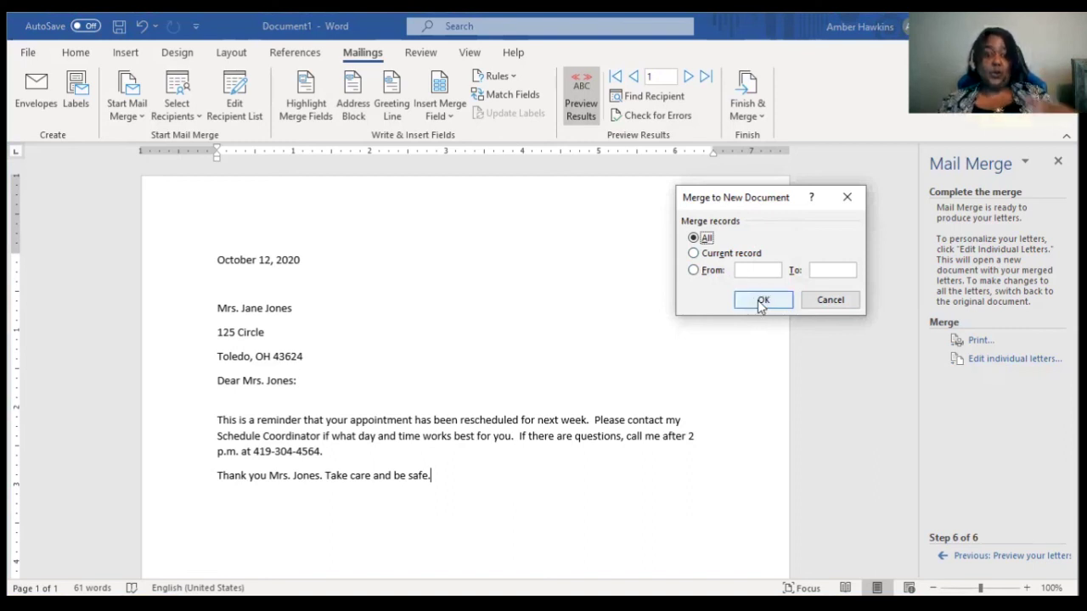
pyautogui.click(761, 302)
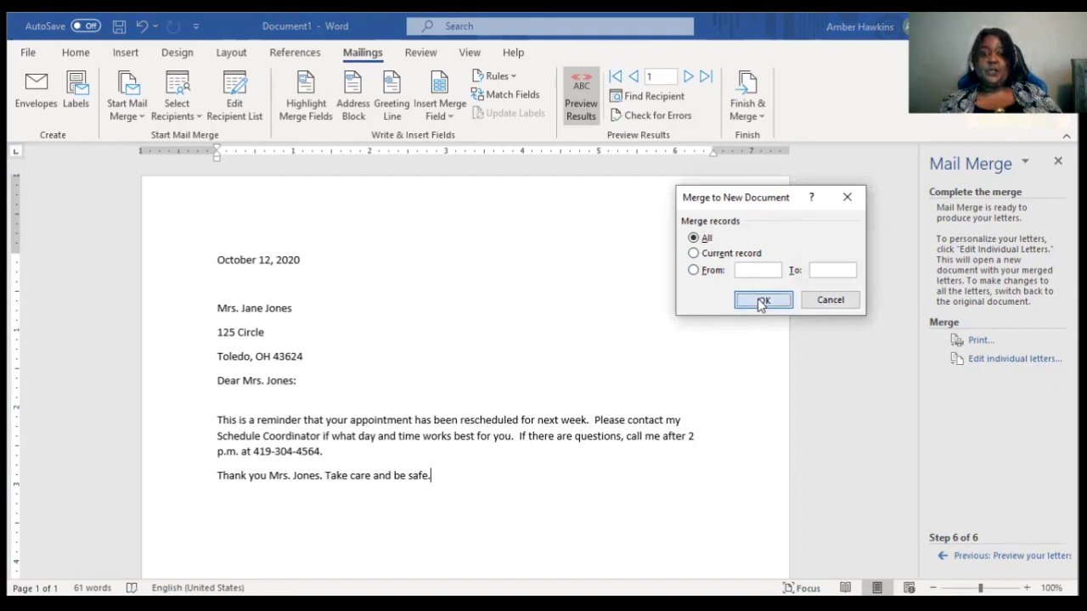